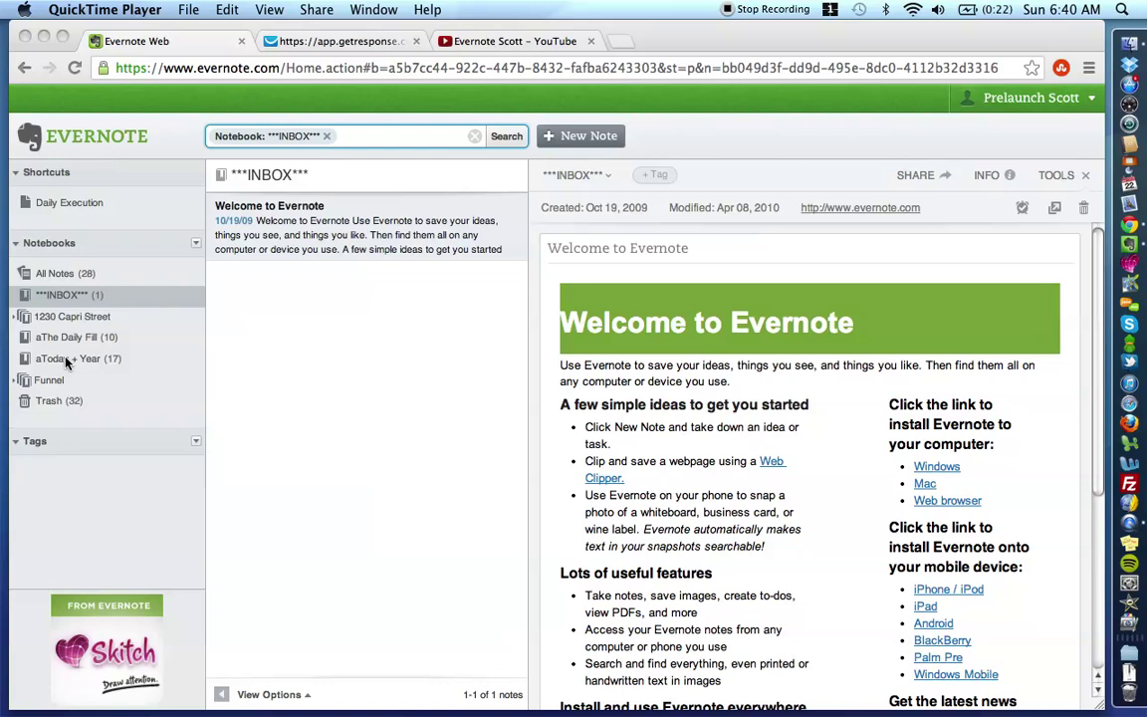
Step: Open the aToday + Year notebook and browse its Waiting On, Future Opportunities, Daily/Weekly/Monthly/Quarterly/Yearly and Holding Tank notes
left_click(65, 362)
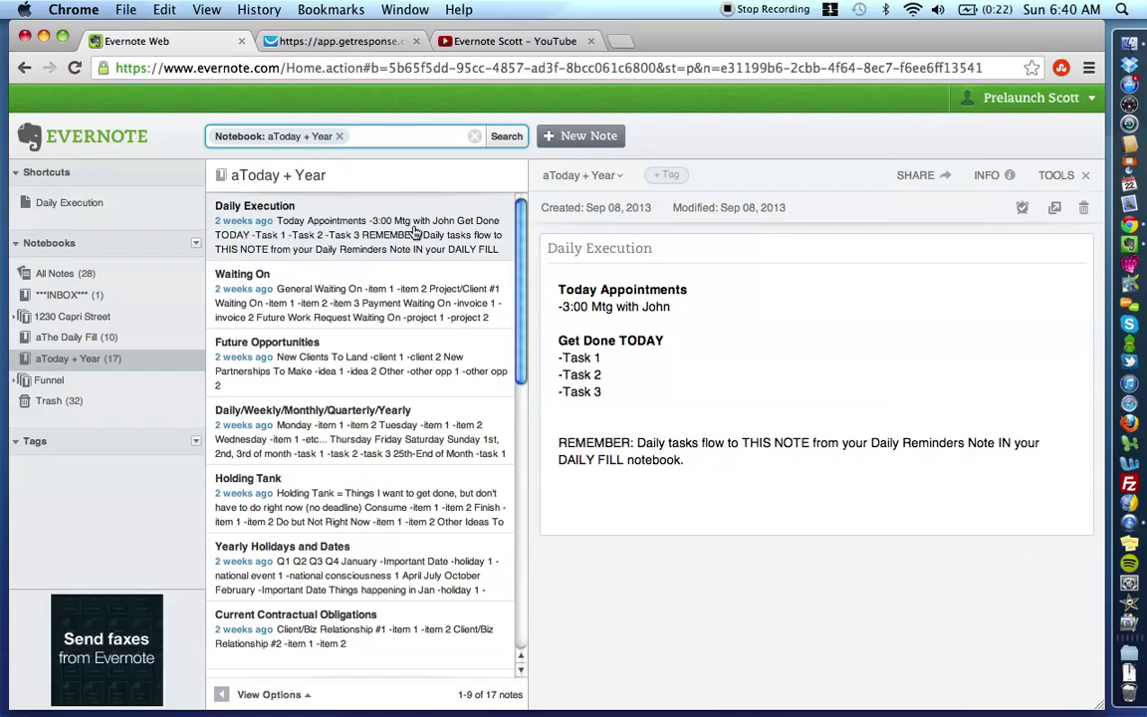
left_click(259, 271)
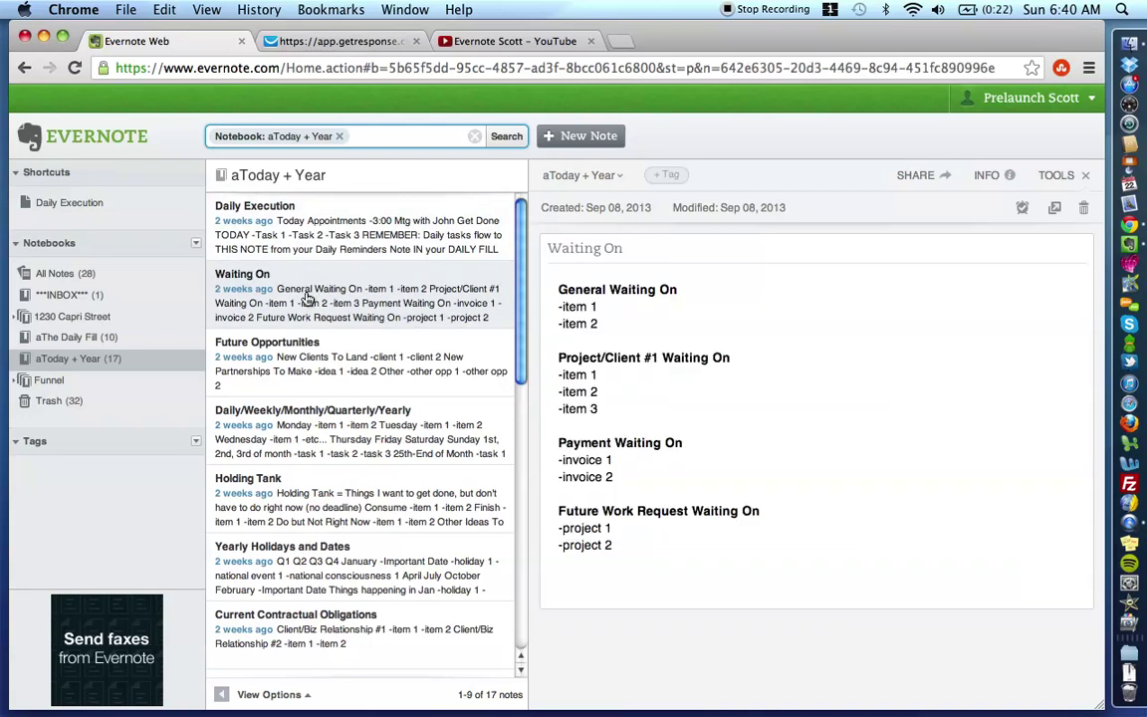
left_click(349, 361)
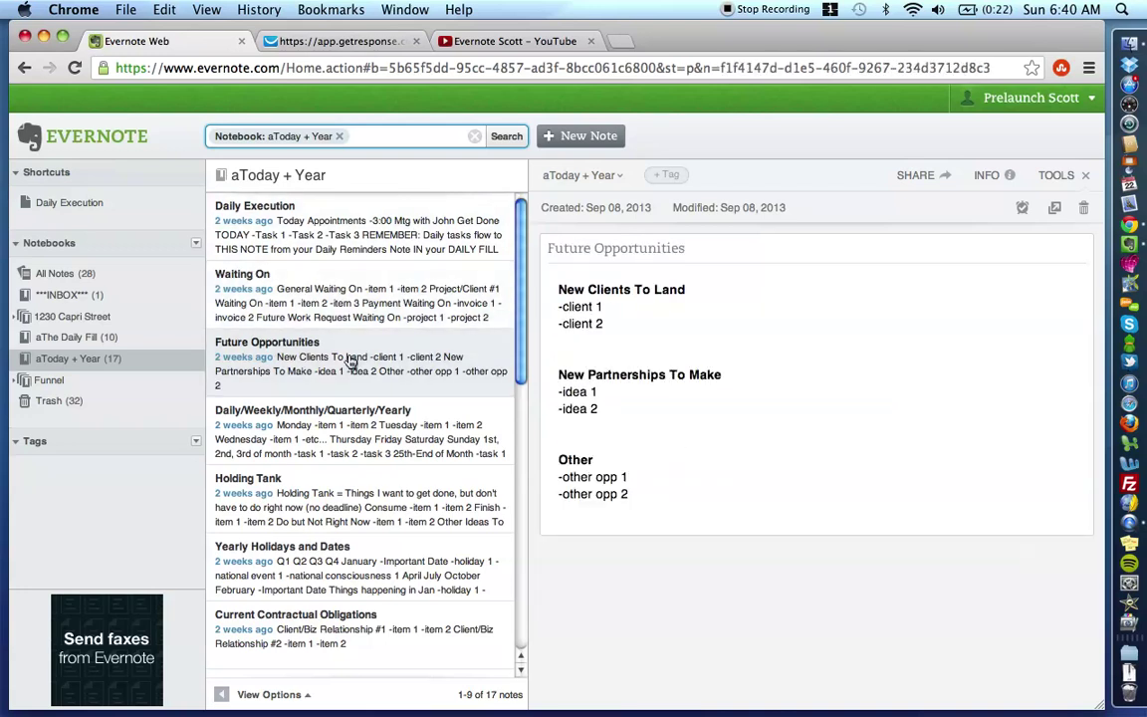
left_click(366, 439)
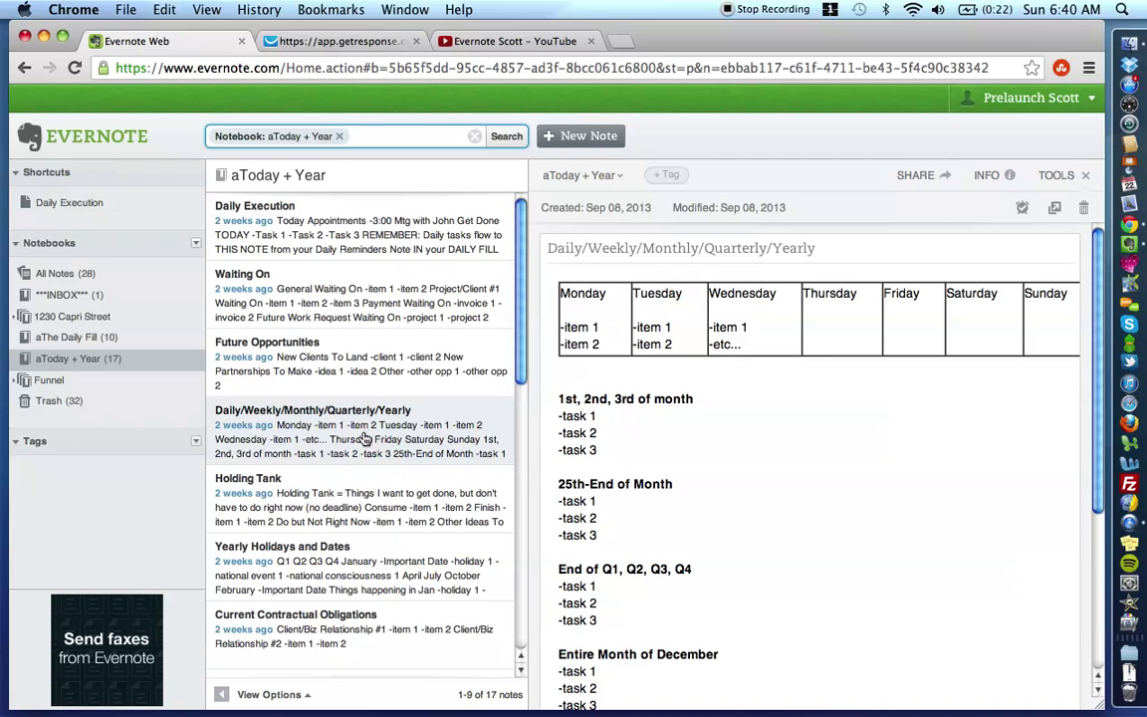
left_click(338, 500)
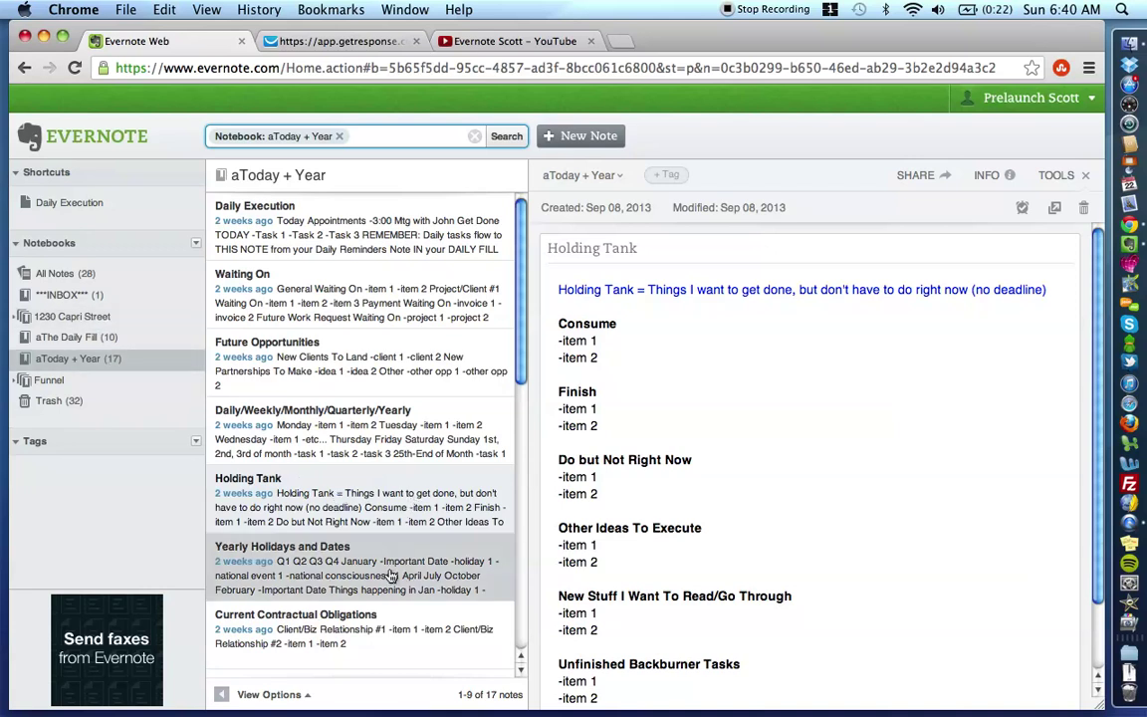
scroll(393, 579, "down", 3)
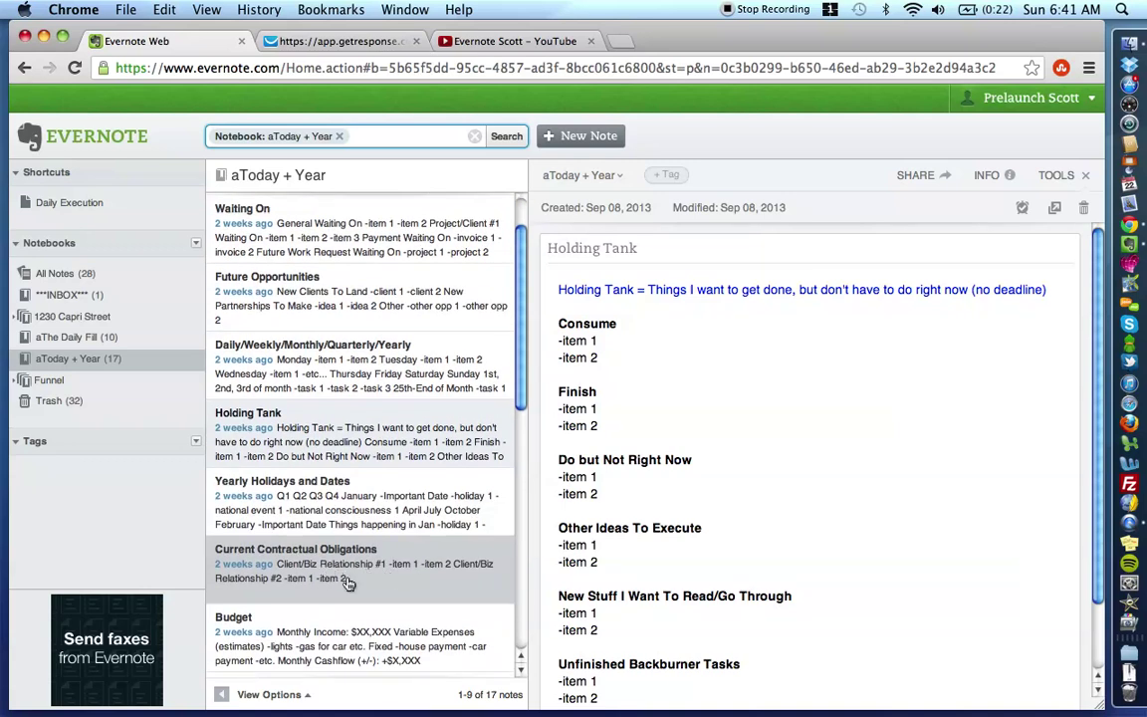
scroll(349, 578, "down", 3)
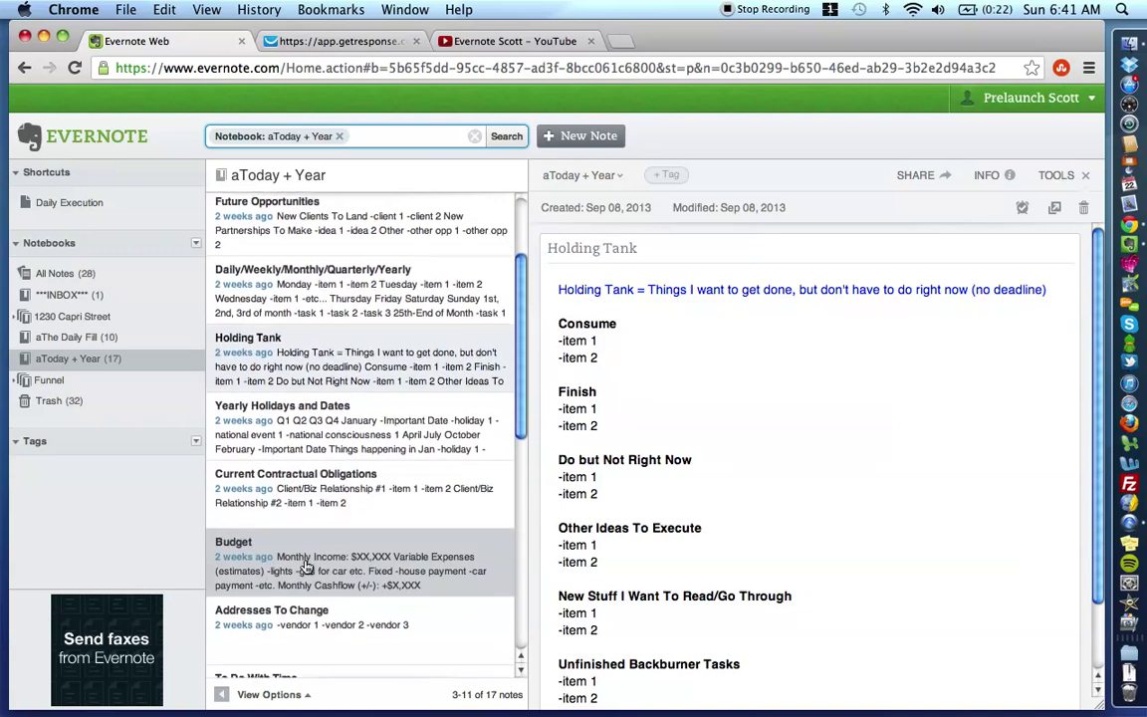
scroll(302, 568, "up", 1)
scroll(304, 637, "up", 5)
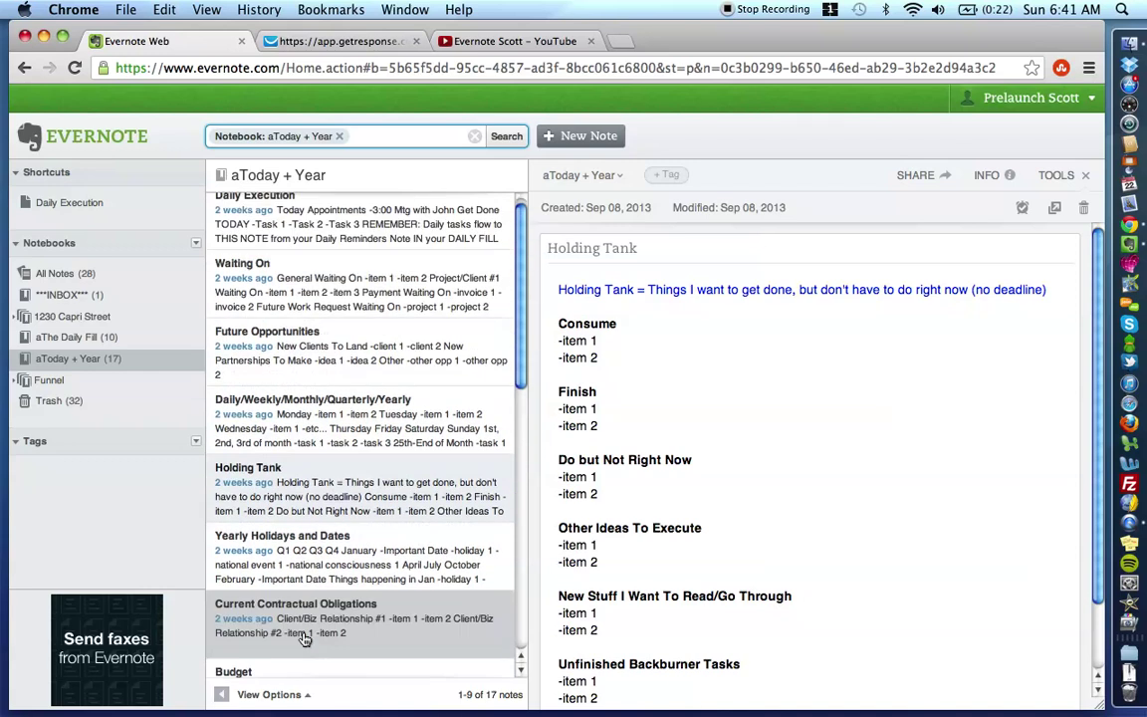
Step: Open Yearly Holidays and Dates, scroll its quarterly table, and put the note body into editing
left_click(347, 588)
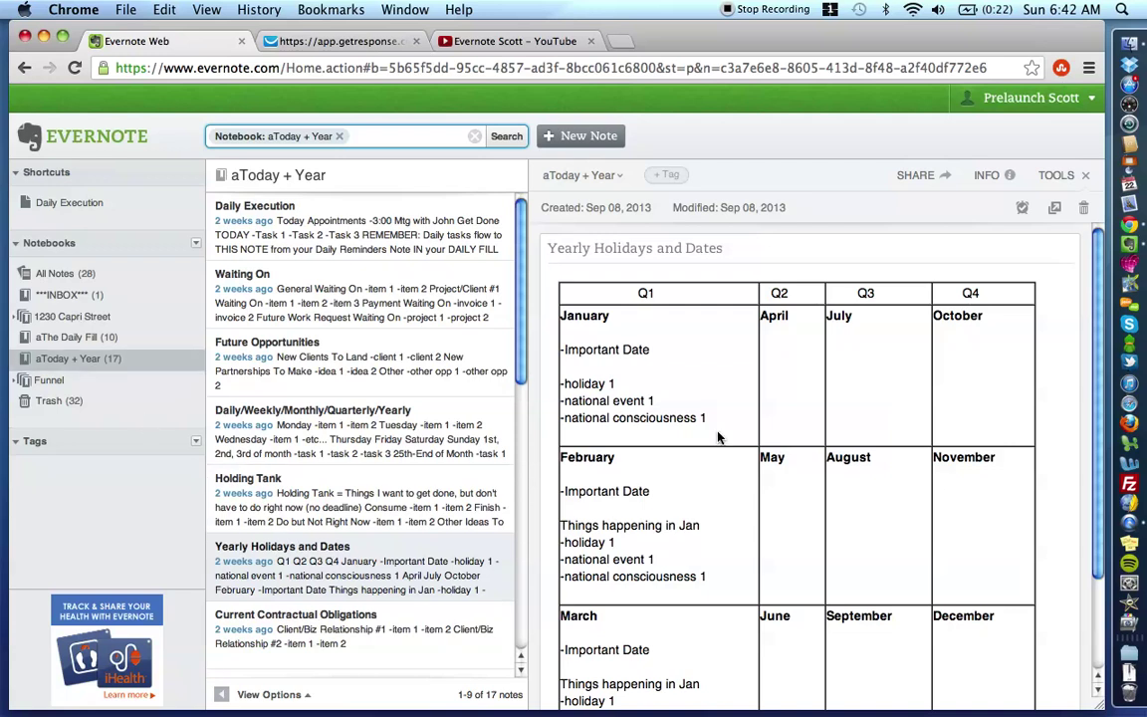
scroll(827, 409, "down", 3)
scroll(827, 409, "up", 3)
scroll(826, 409, "down", 1)
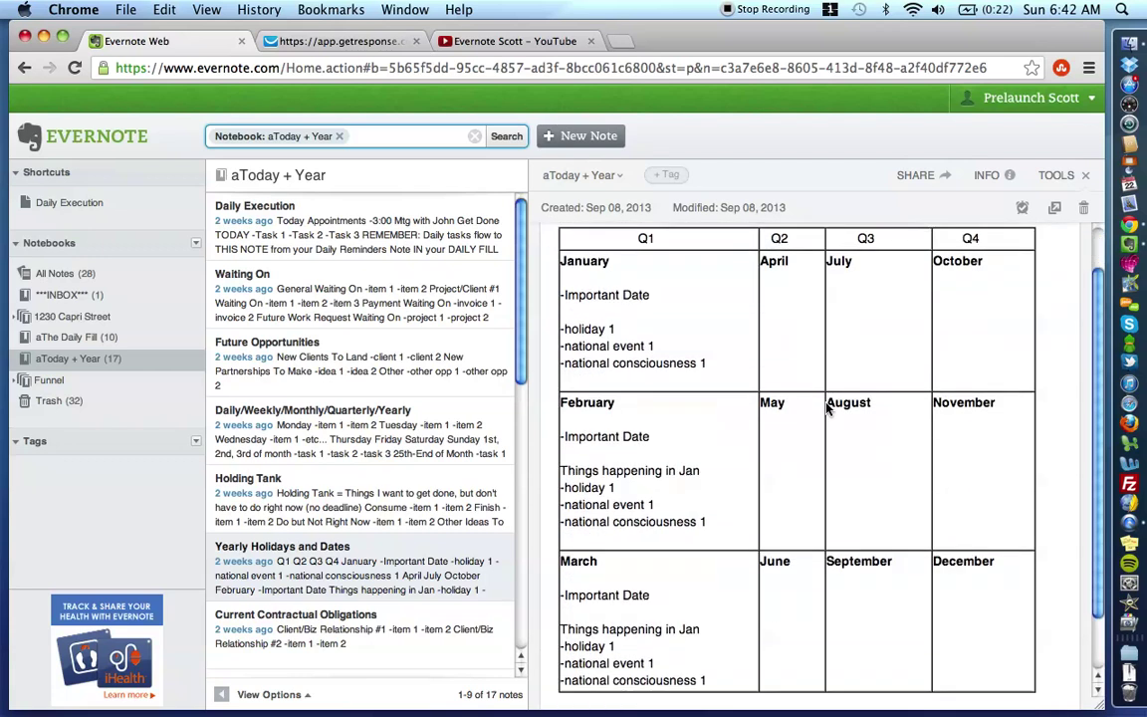
scroll(826, 408, "down", 2)
scroll(827, 408, "up", 3)
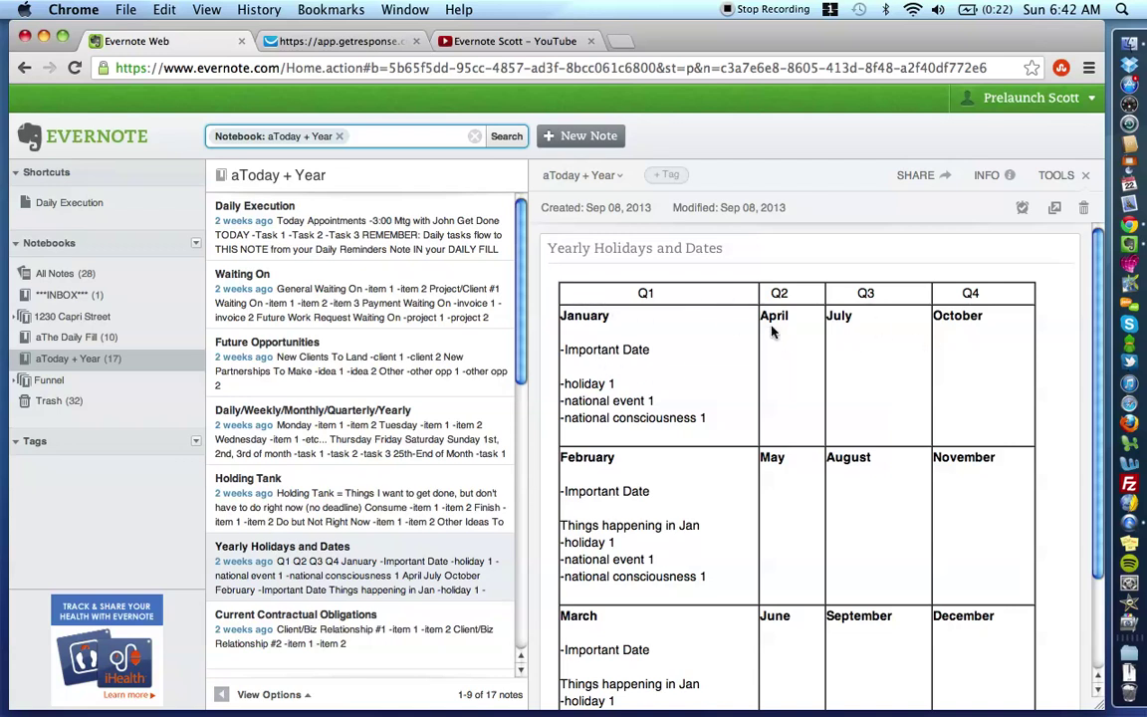
left_click(989, 338)
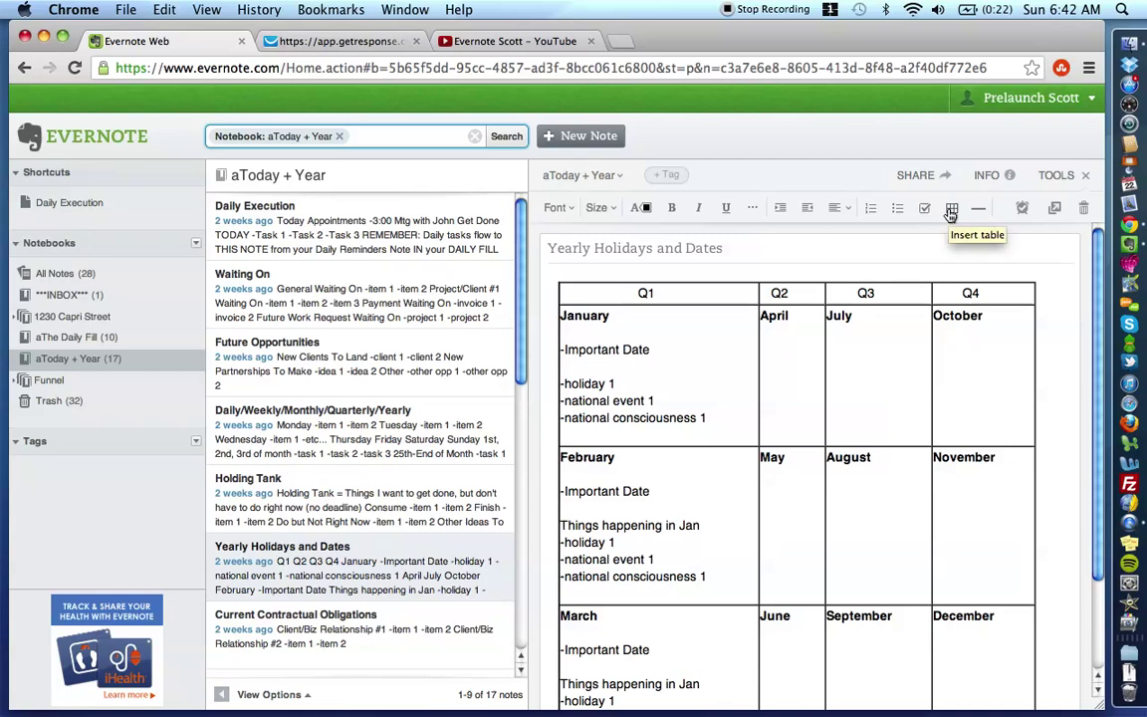
left_click(951, 211)
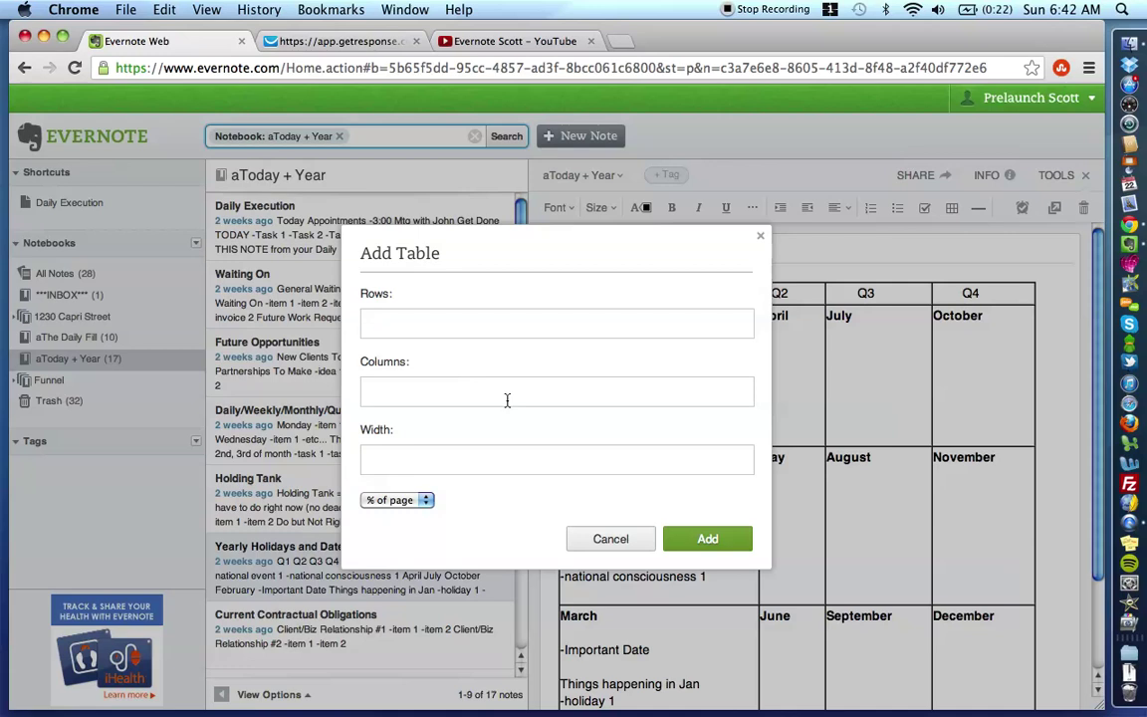
left_click(479, 463)
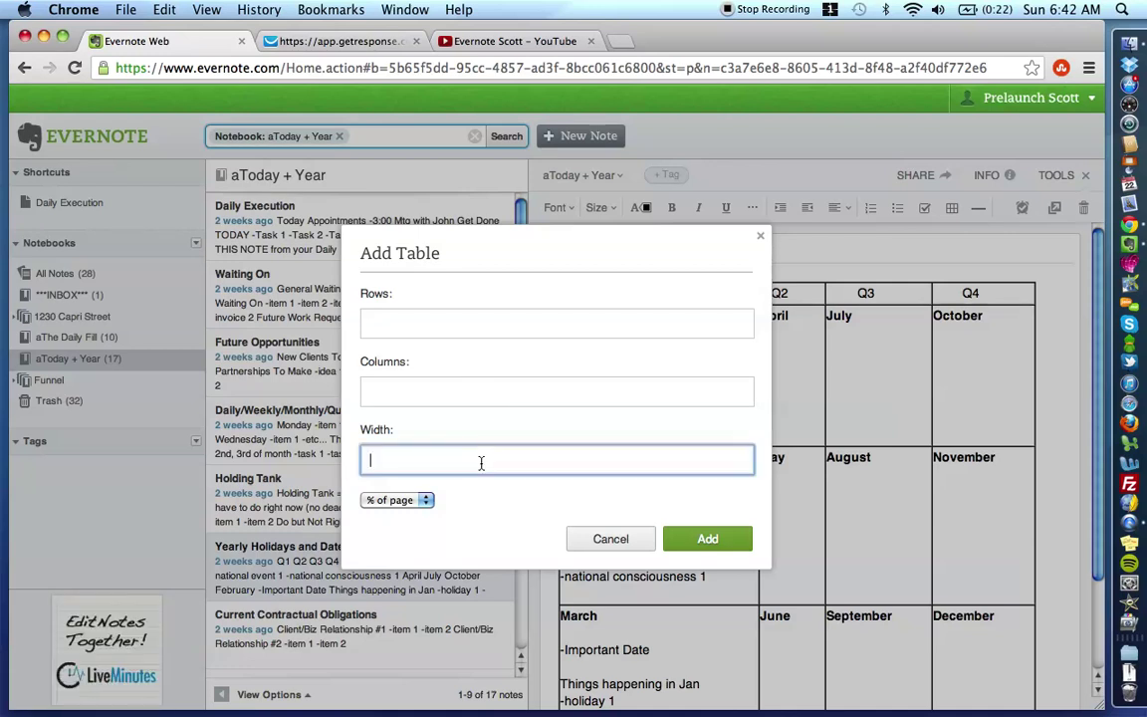
type("1")
type("00")
key("BackSpace")
key("BackSpace")
key("BackSpace")
type("95")
left_click(388, 503)
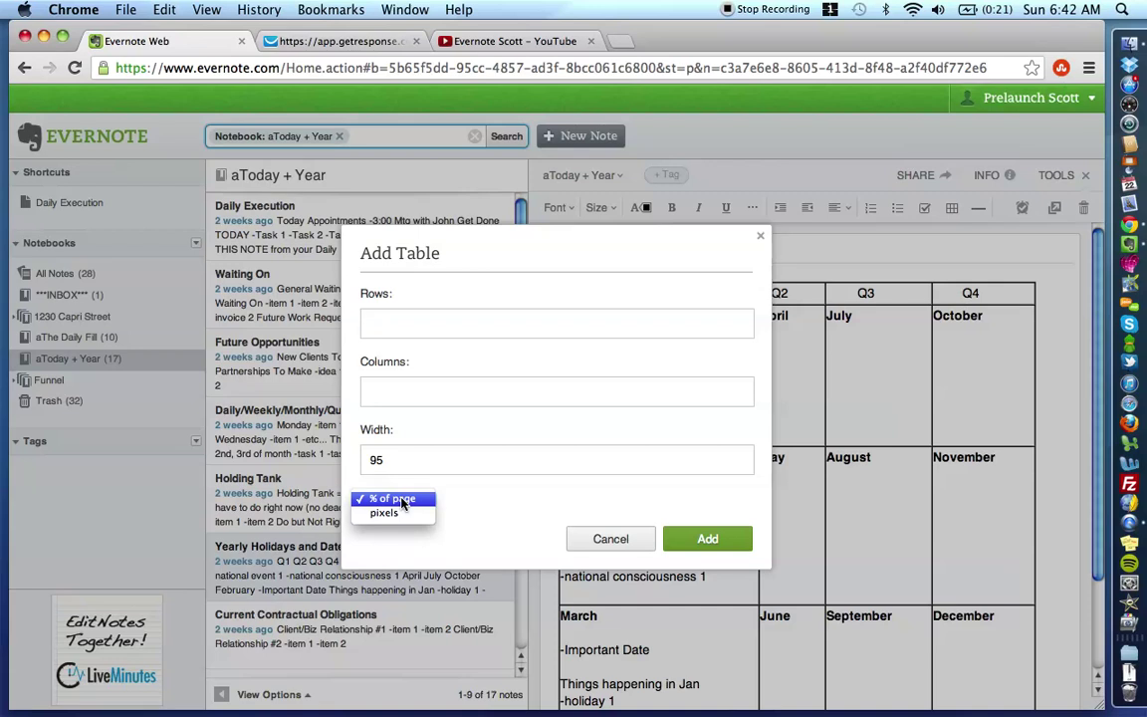
left_click(610, 541)
left_click(611, 540)
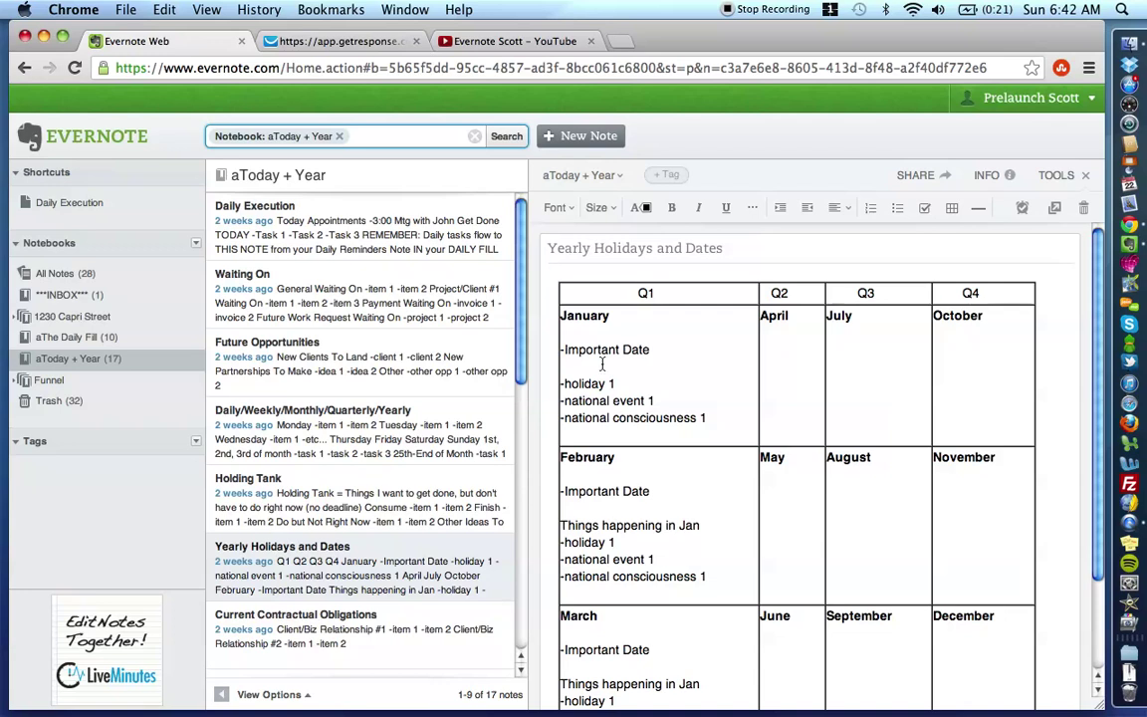
Step: Fill a first Add Table dialog with 4 rows, 4 columns and width 95, then cancel it
scroll(598, 418, "down", 3)
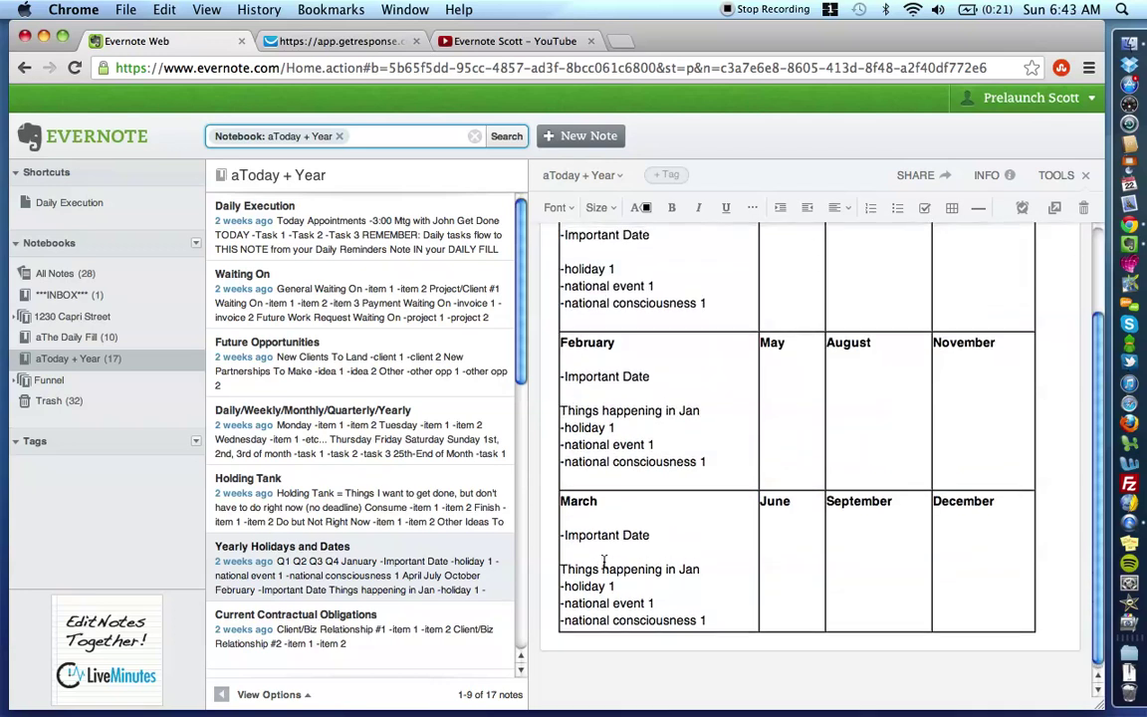
scroll(597, 528, "up", 3)
scroll(604, 558, "down", 3)
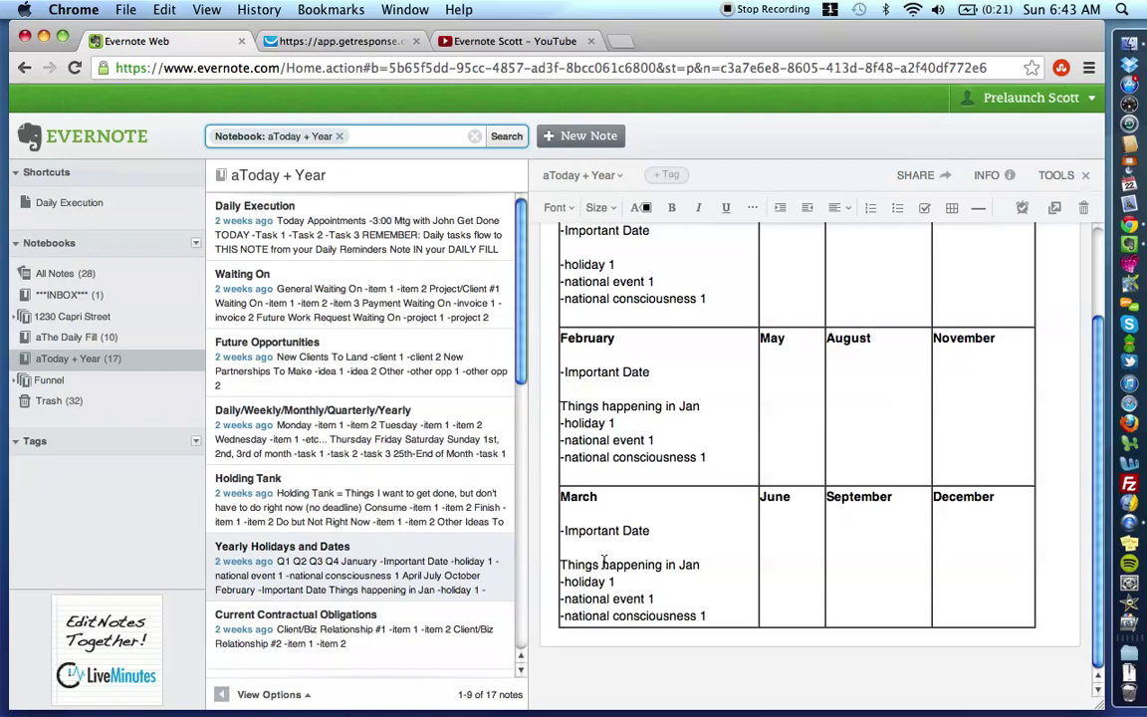
scroll(604, 564, "up", 3)
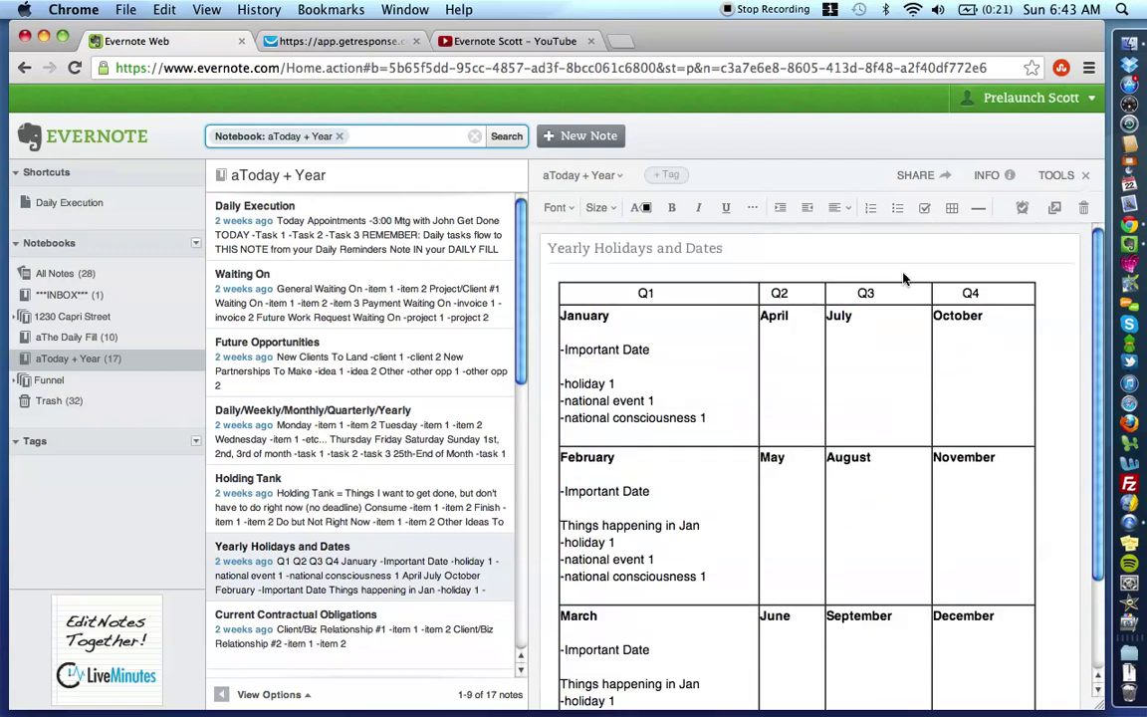
left_click(952, 208)
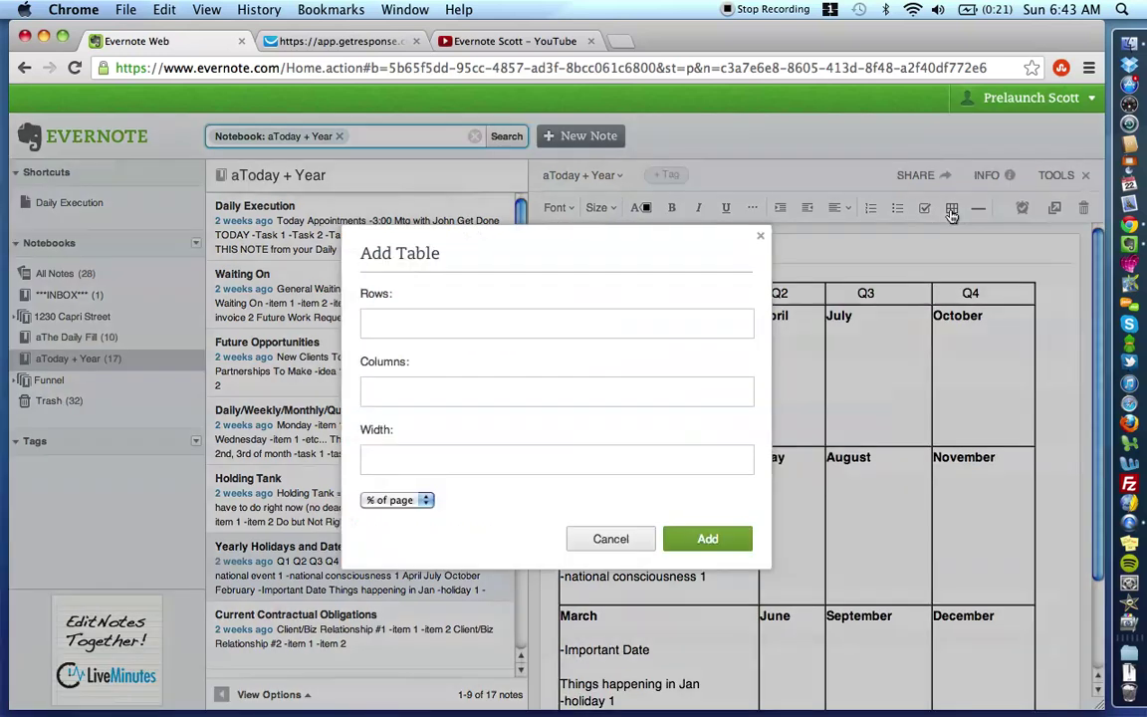
left_click(454, 316)
type("4")
left_click(405, 396)
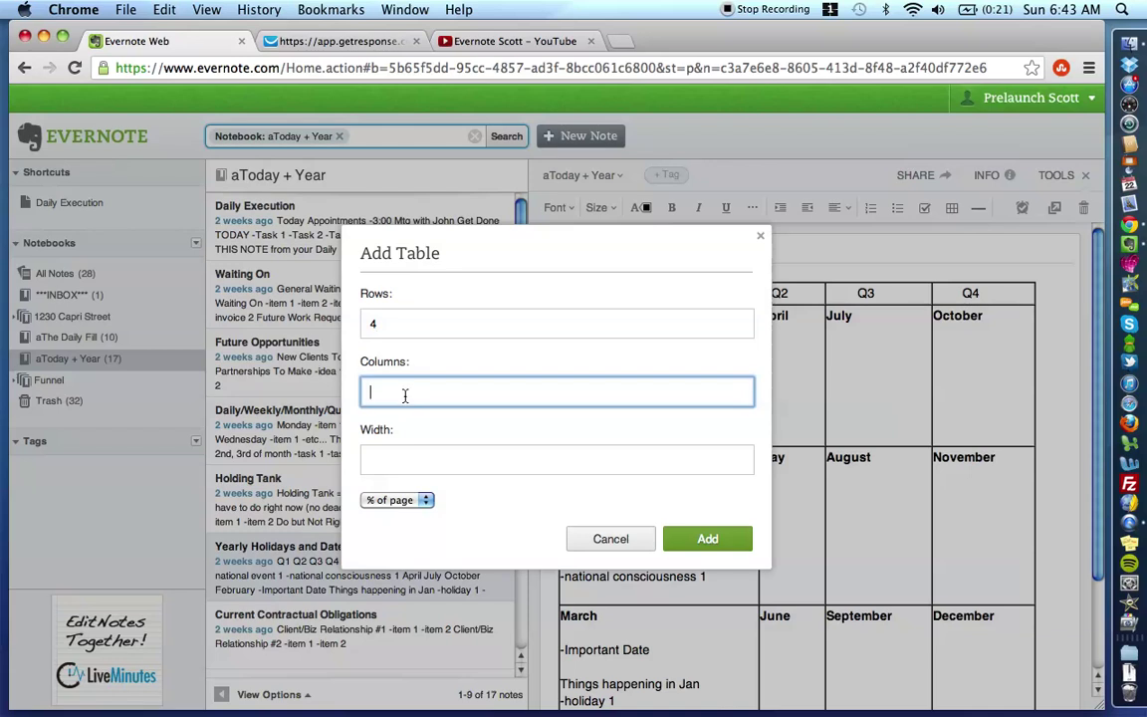
type("4")
left_click(376, 459)
type("9")
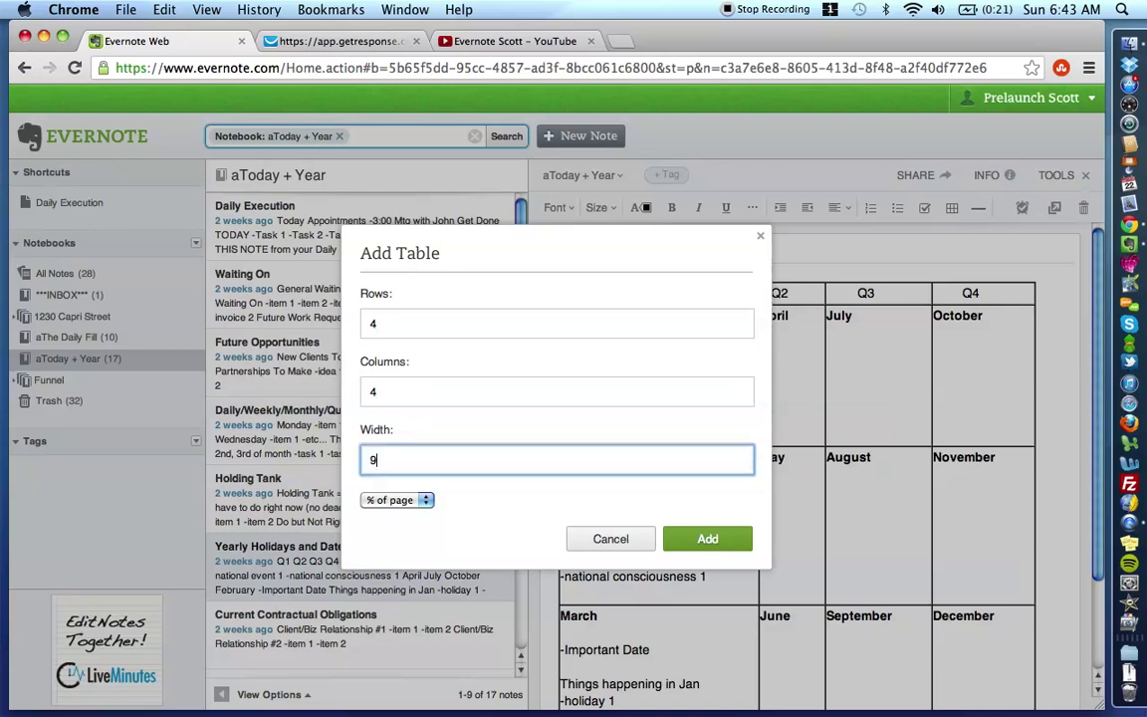
type("5")
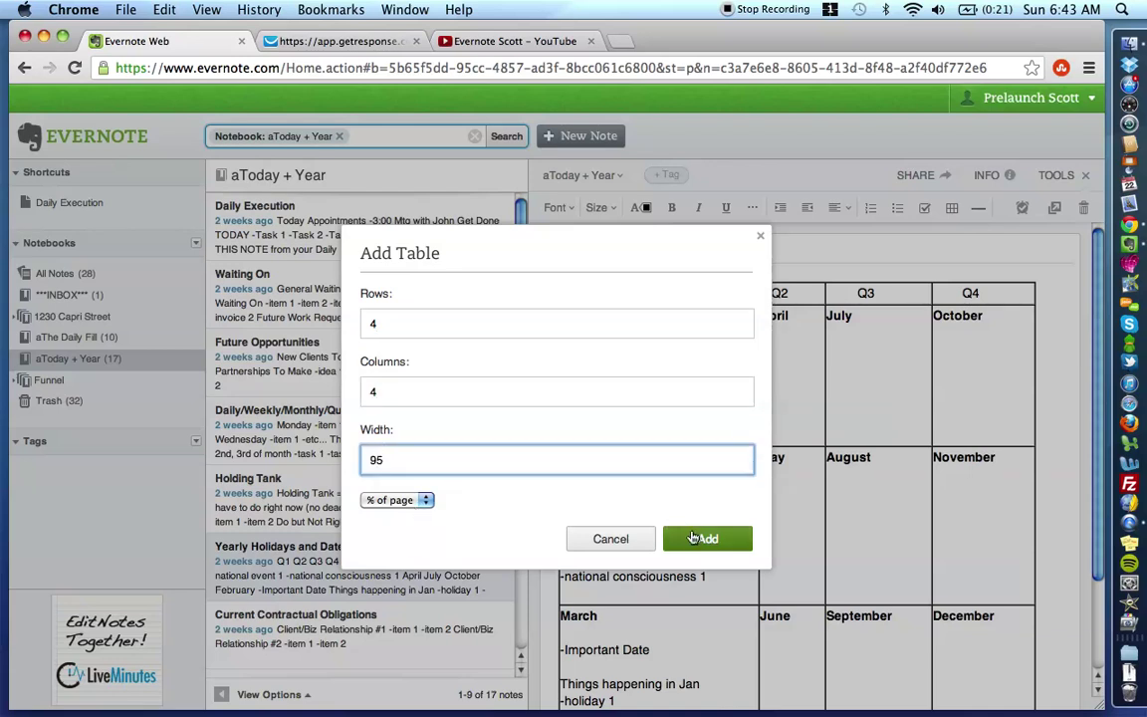
left_click(613, 539)
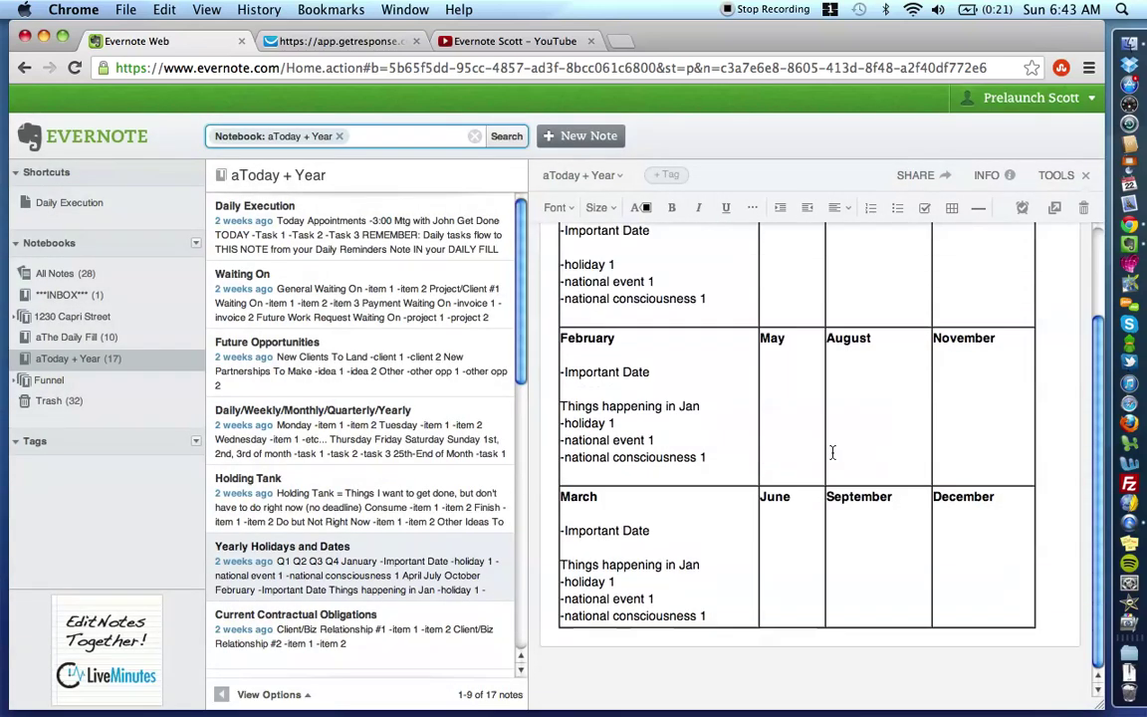
Step: Below the quarterly table, start a new table with 4 rows, 4 columns and 95% width
left_click(1040, 632)
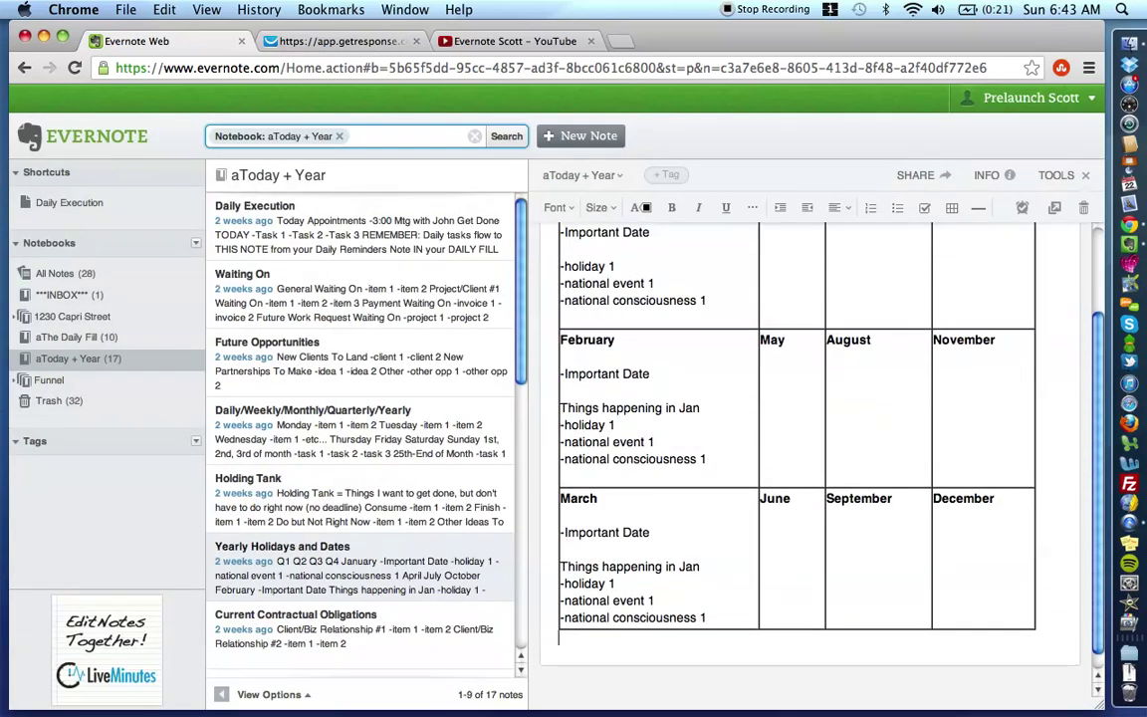
left_click(951, 209)
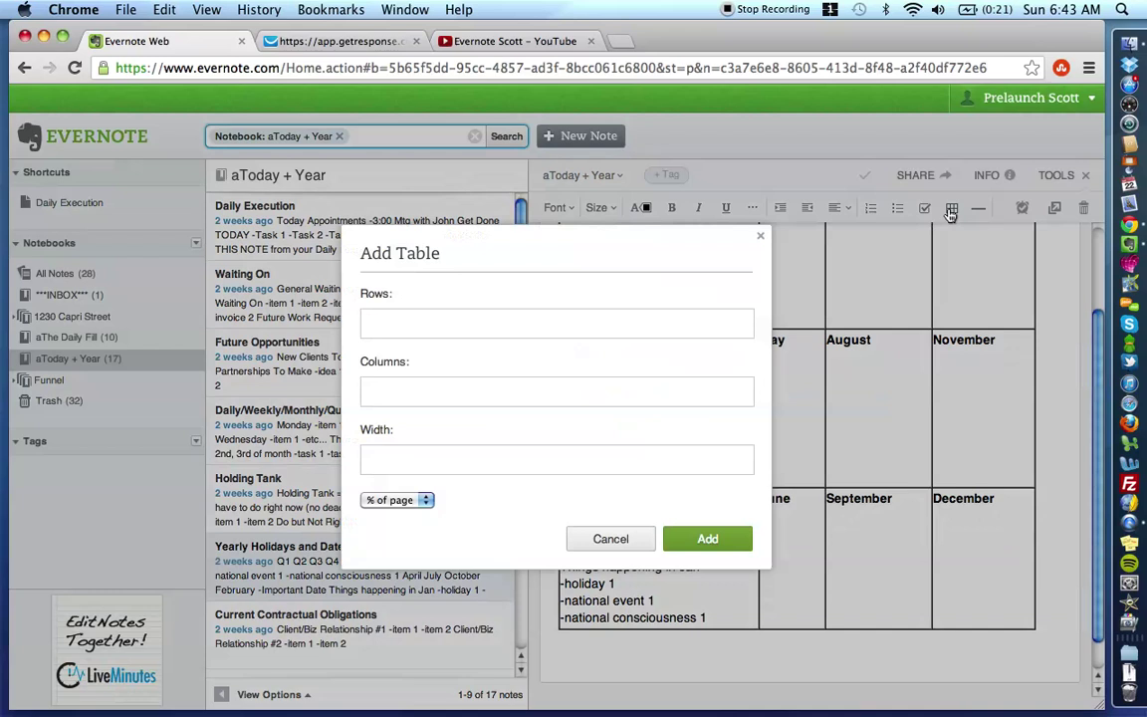
left_click(425, 323)
type("4")
left_click(410, 395)
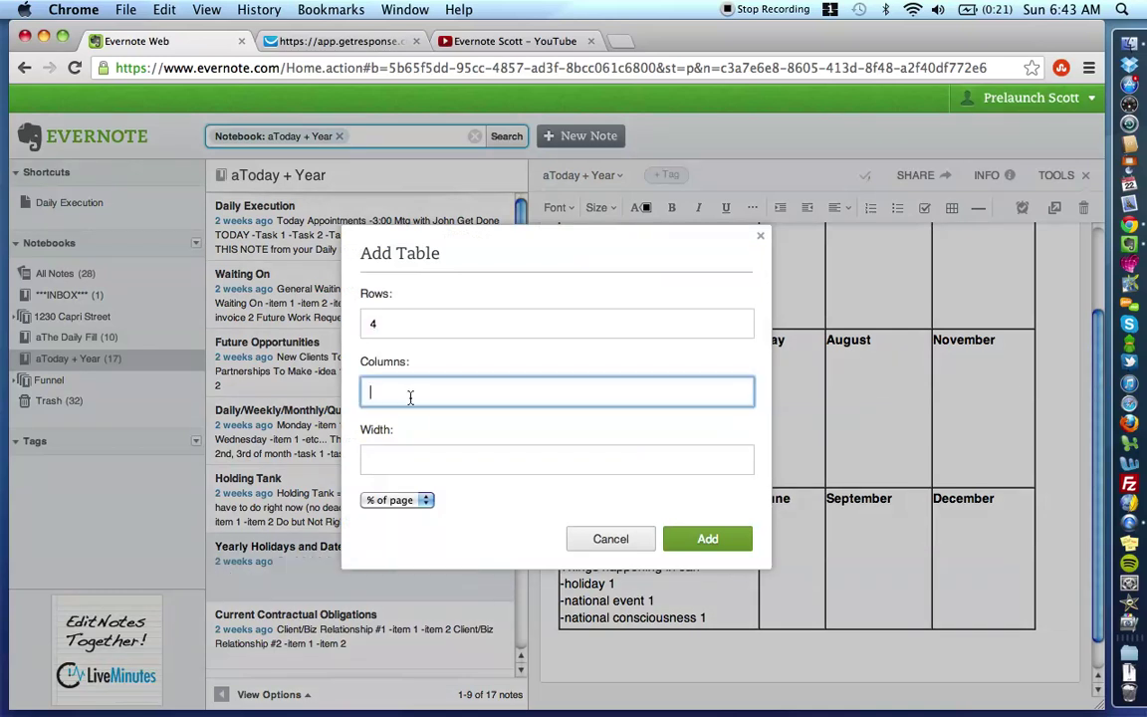
type("4")
left_click(400, 460)
Step: Insert the 4x4 table and fill its first row's four cells with sample text
type("9")
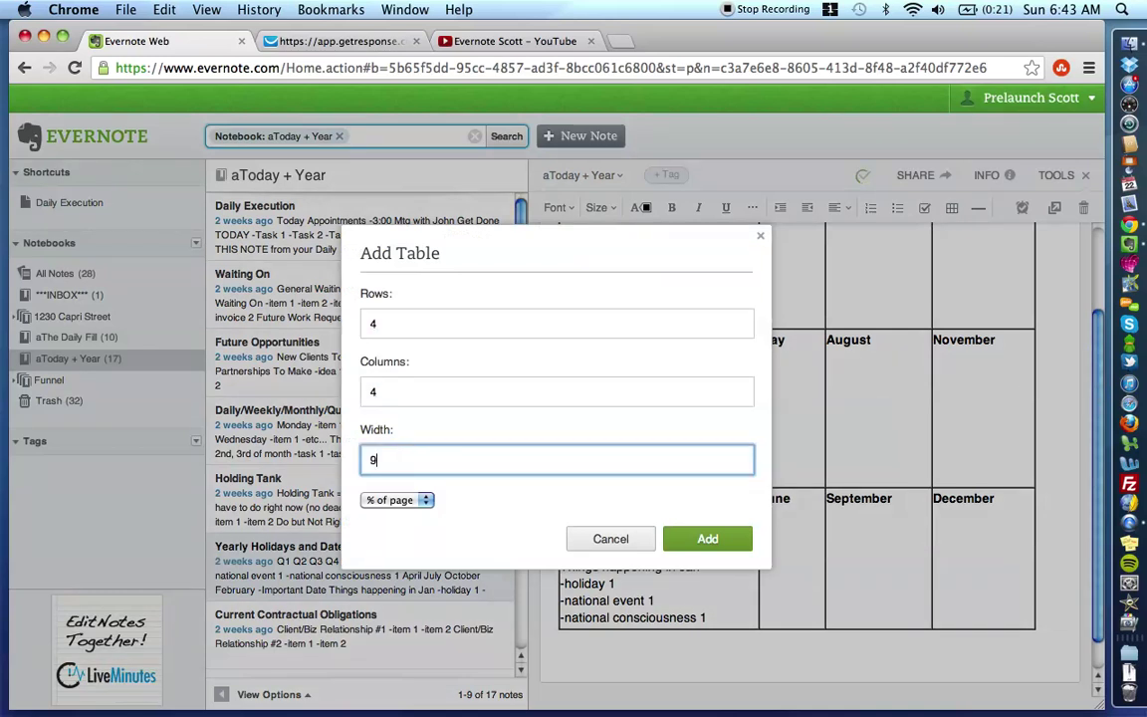
type("5")
left_click(708, 539)
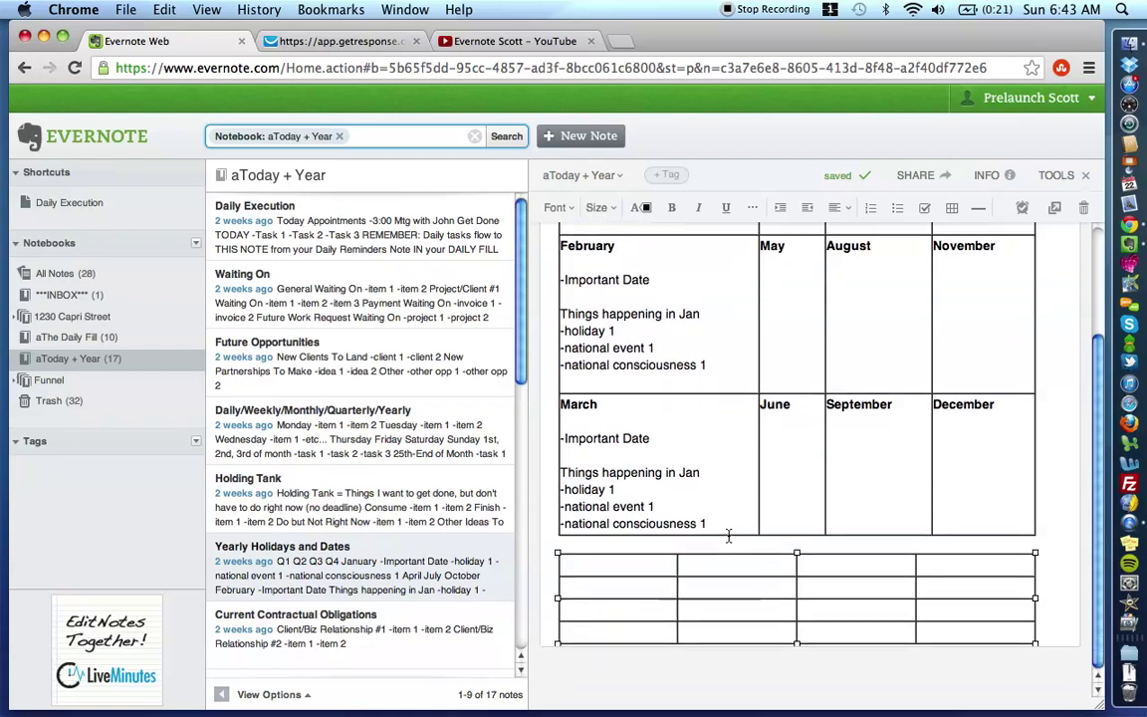
scroll(618, 571, "up", 1)
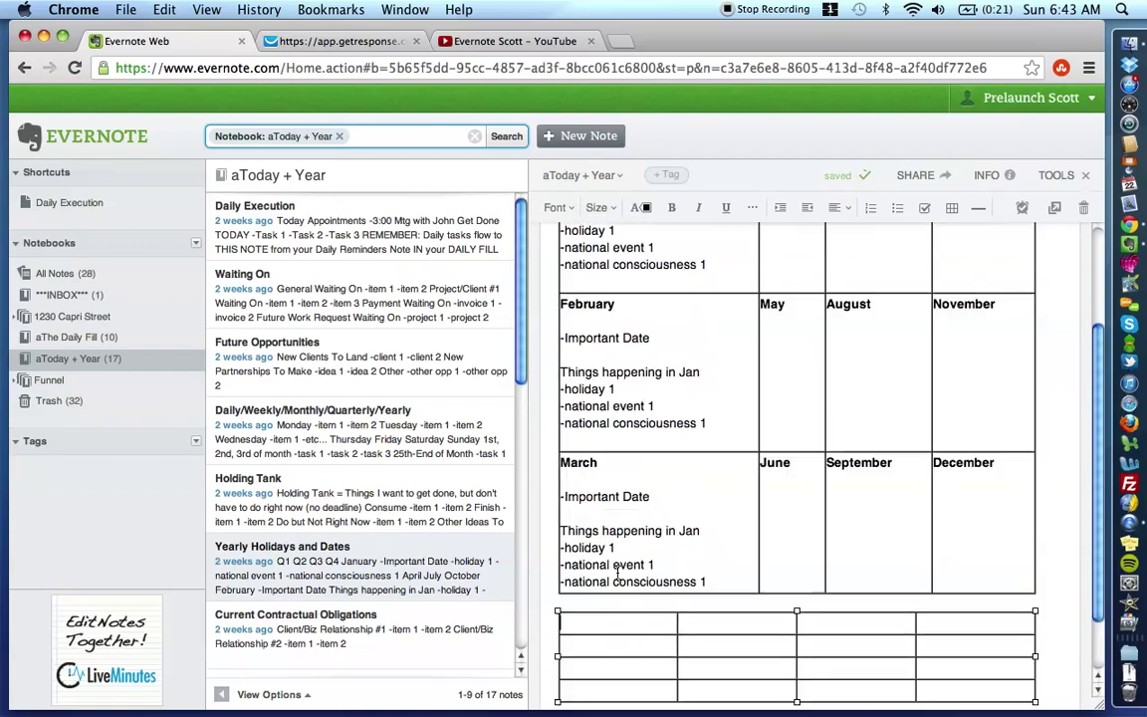
type("as;dlfkjl;kj")
left_click(853, 628)
type("asd;")
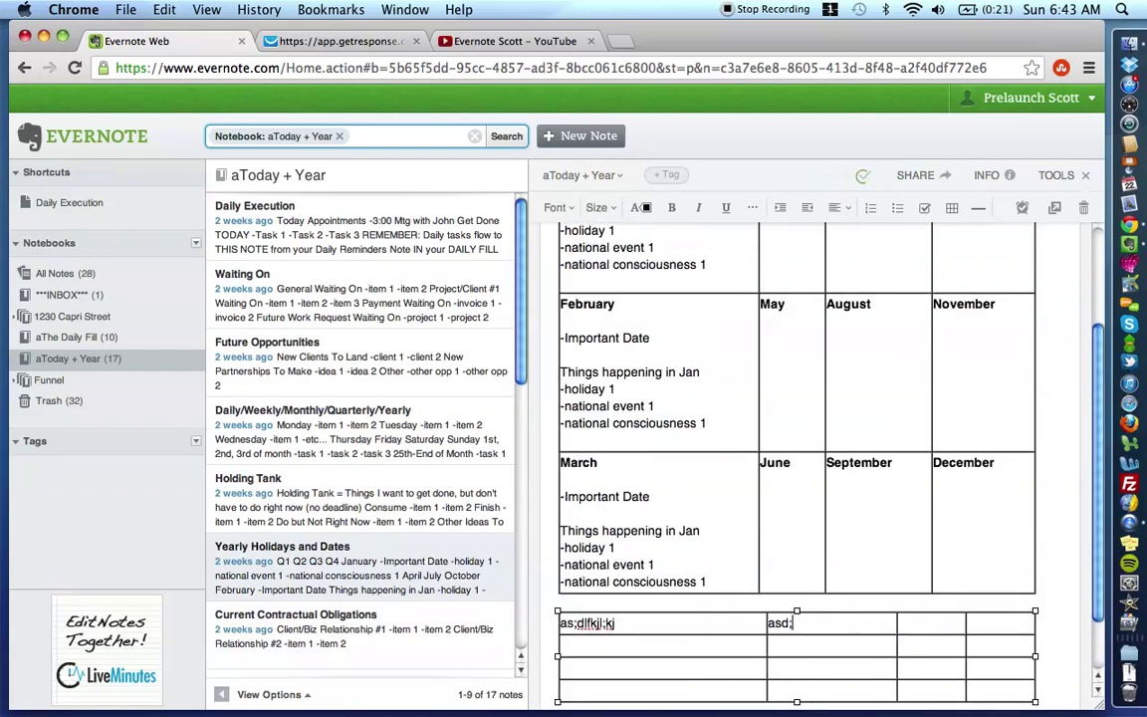
type("lfkj;lkajsdf")
key("Tab")
type("asd;lfkja;lkdsfj")
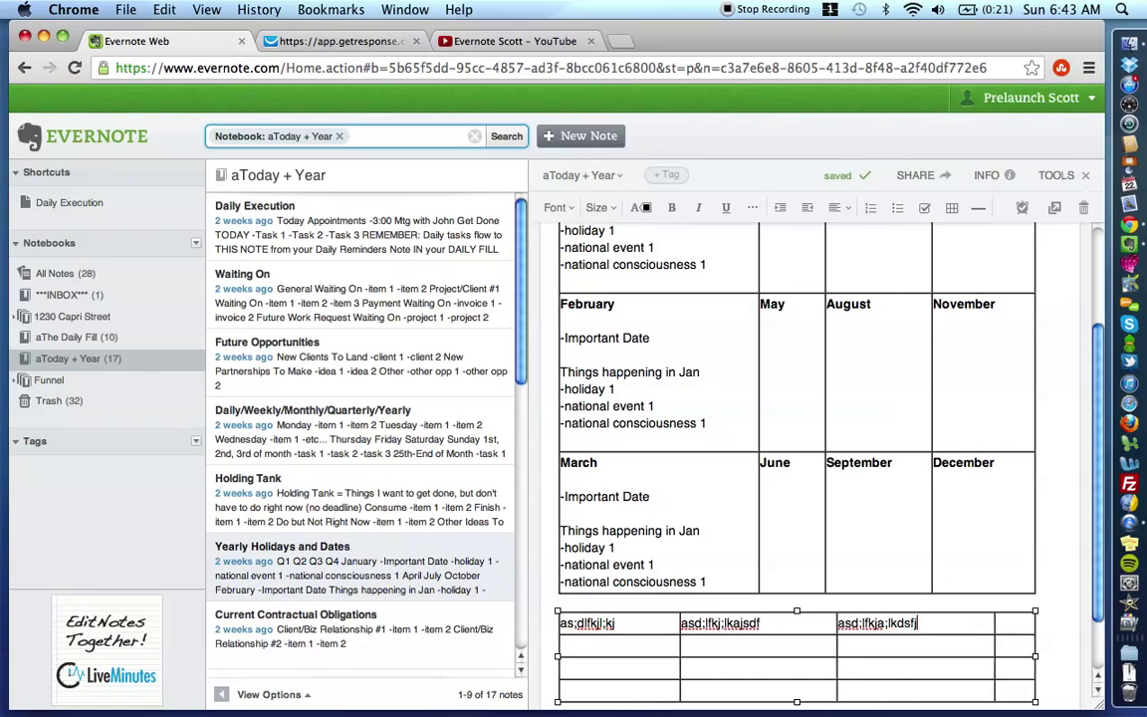
key("Tab")
type("asd;lfkjas;dlfkjads")
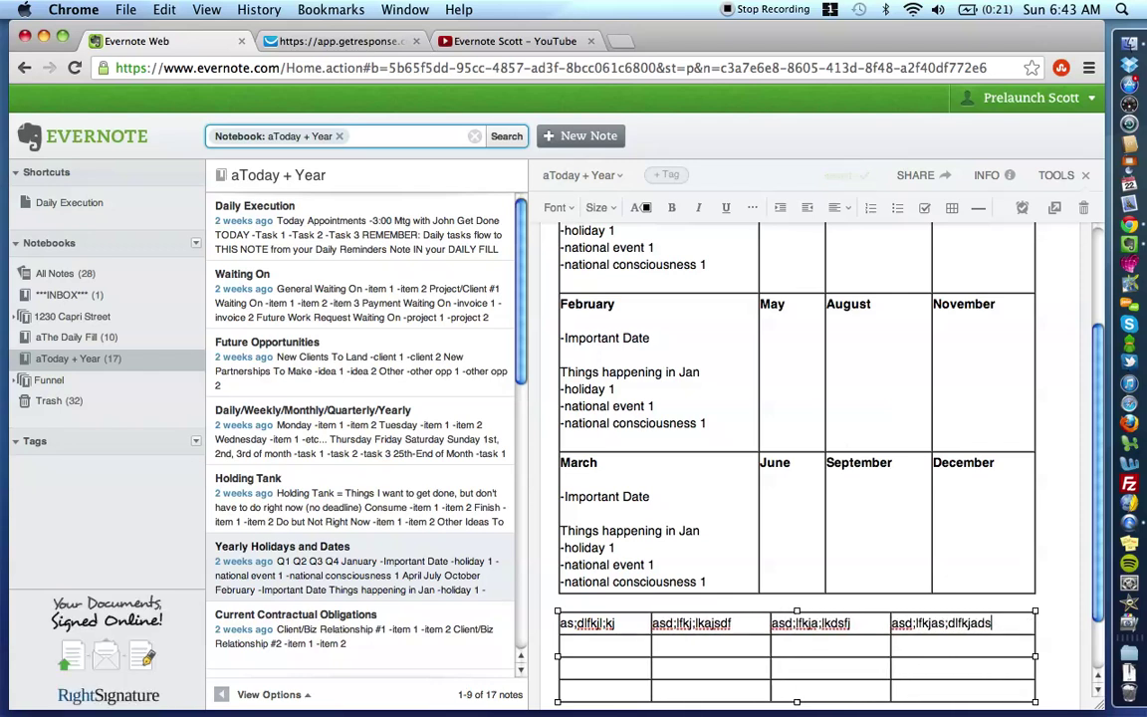
Step: Select the whole test table and delete it
left_click(1056, 656)
scroll(950, 587, "down", 2)
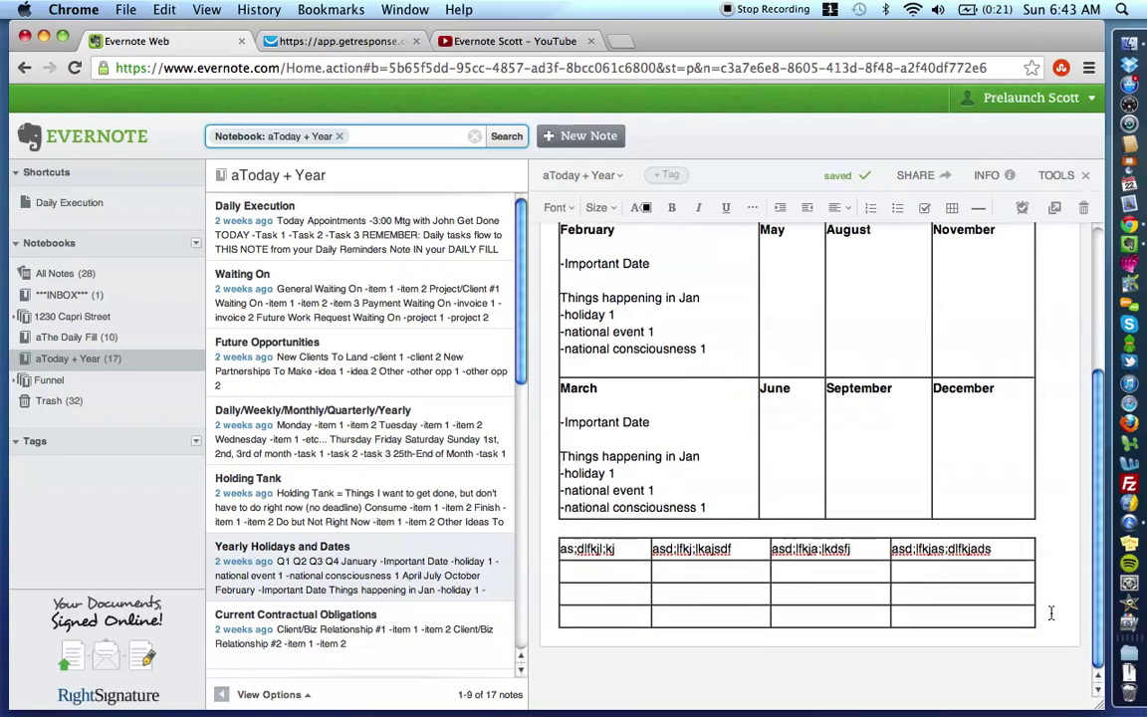
left_click_drag(1051, 613, 682, 533)
key("Delete")
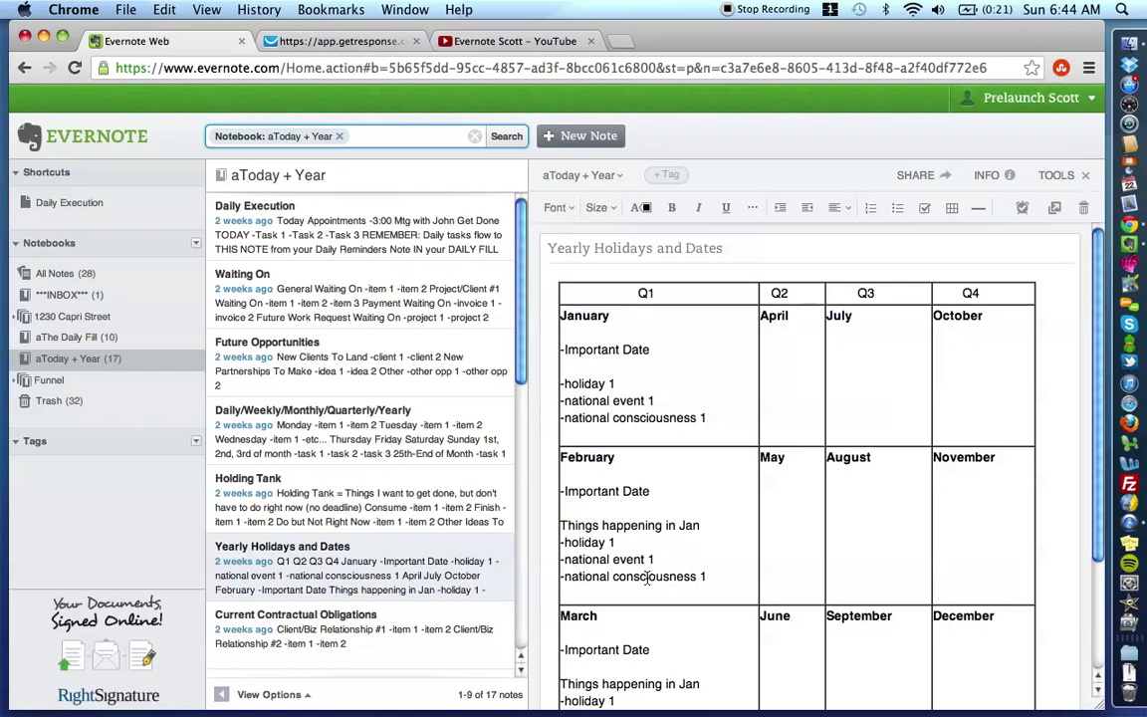
scroll(641, 650, "down", 3)
left_click(637, 652)
scroll(637, 653, "up", 3)
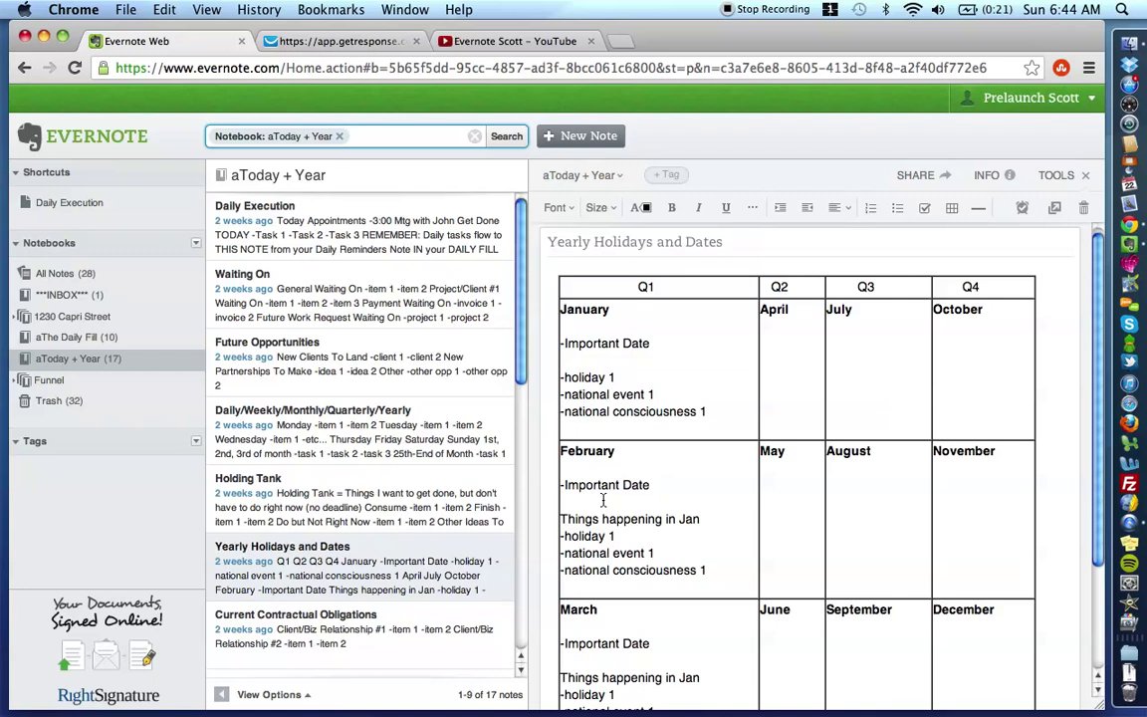
scroll(602, 500, "down", 3)
scroll(603, 500, "up", 3)
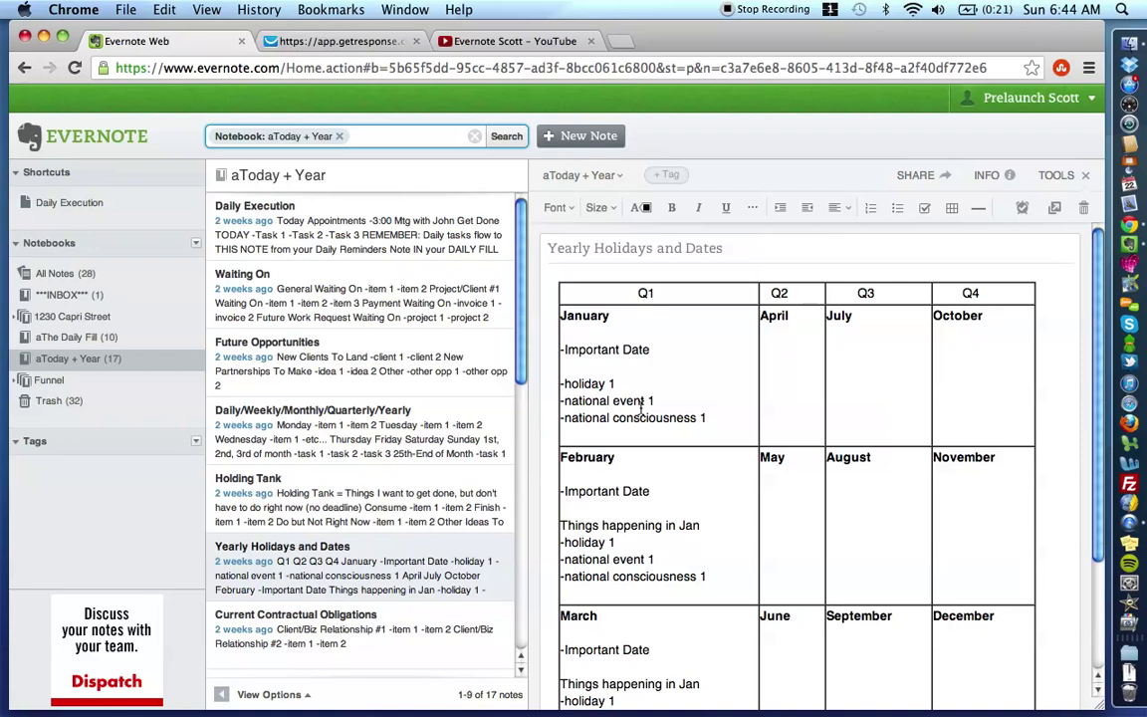
scroll(641, 406, "down", 3)
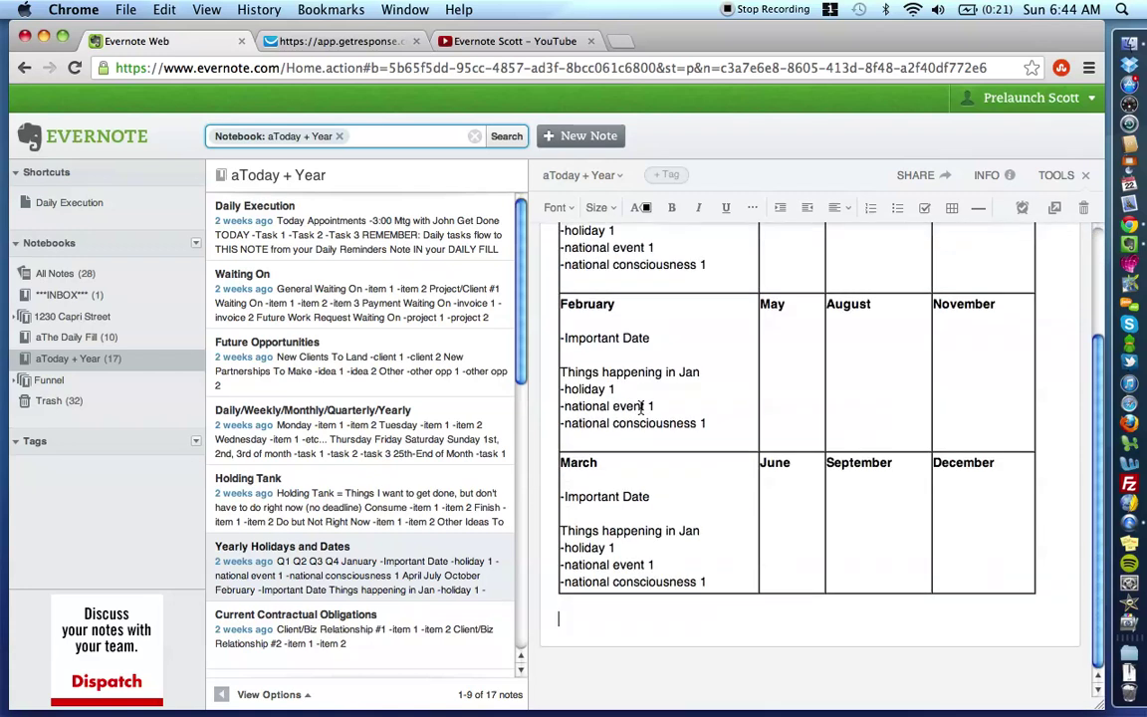
scroll(641, 406, "up", 2)
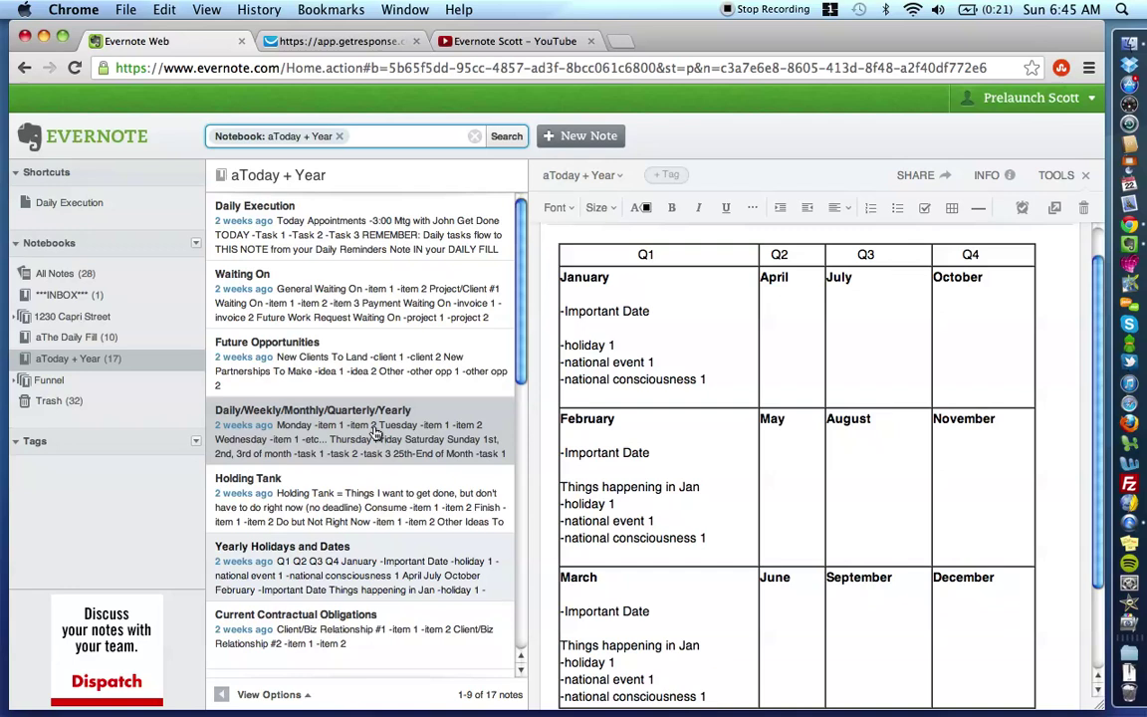
Step: Open the Current Contractual Obligations note listing two client/biz relationships
left_click(366, 639)
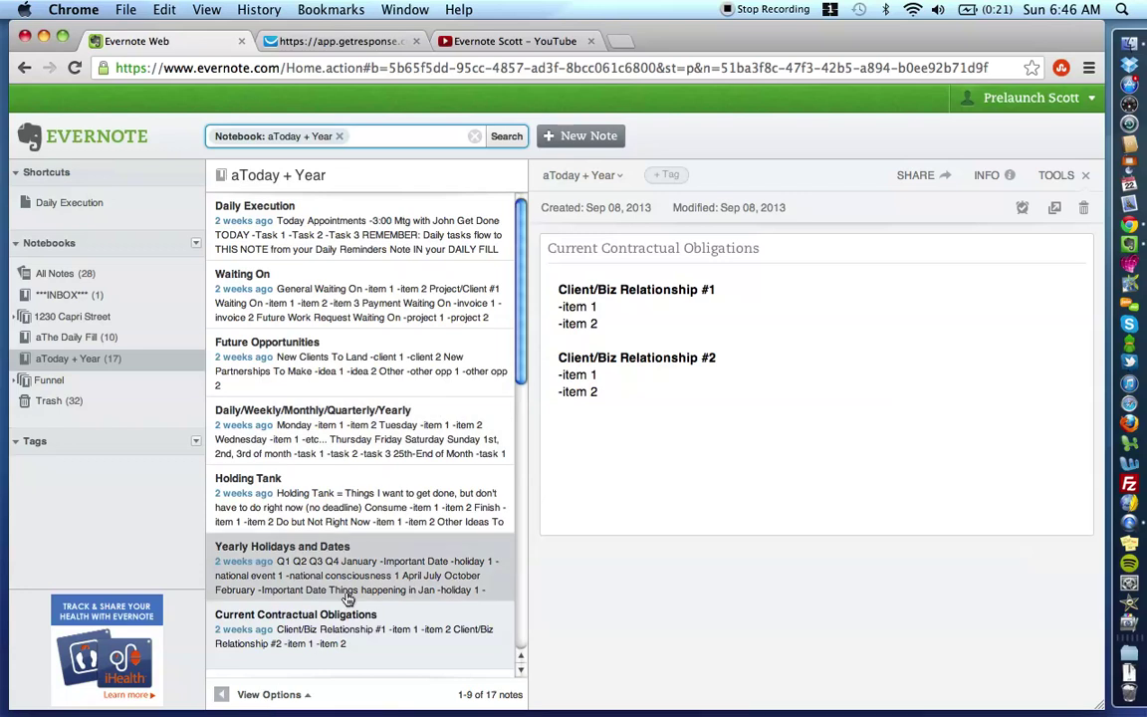
left_click(359, 435)
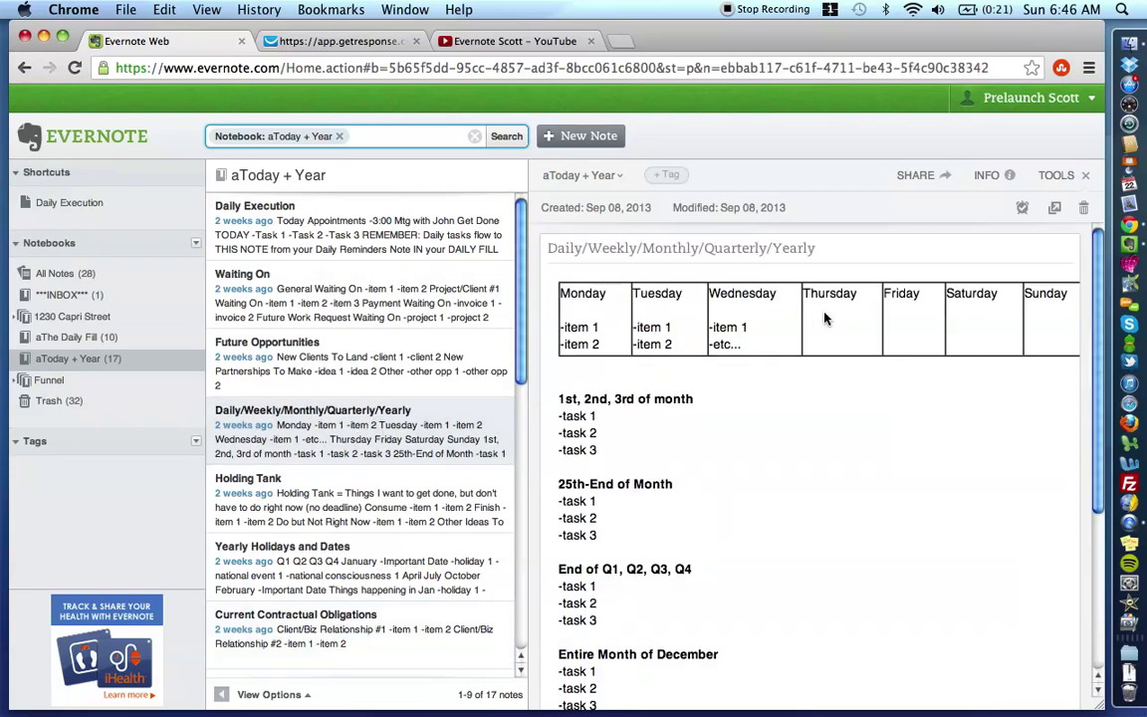
left_click(321, 630)
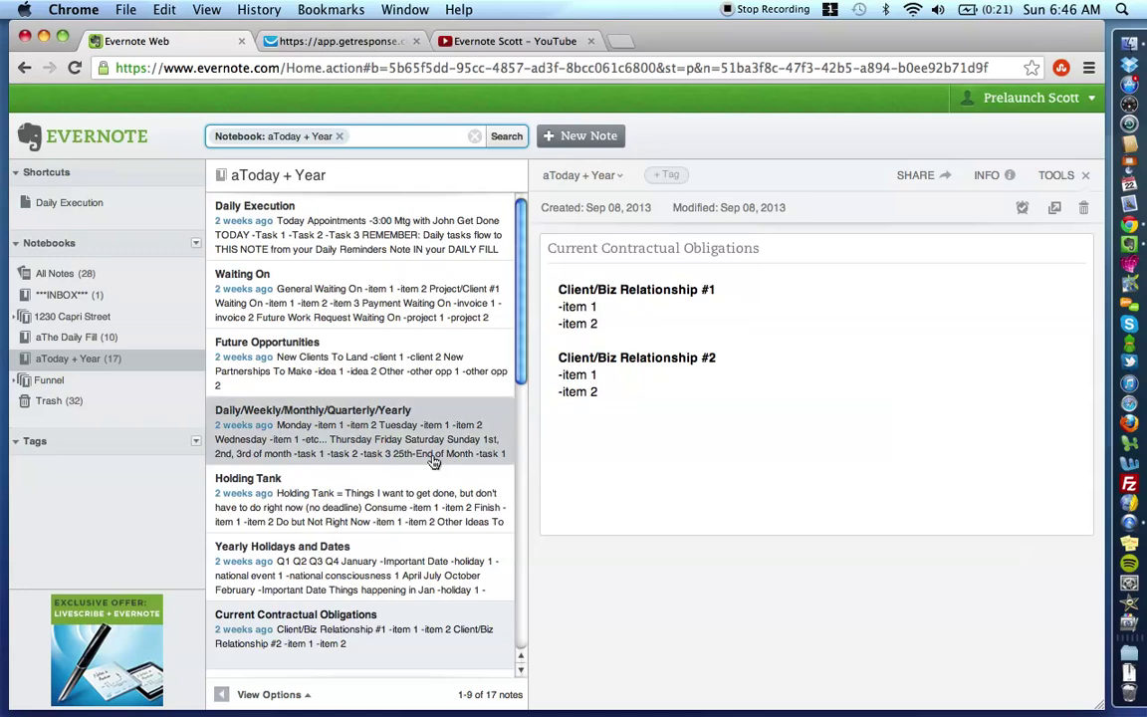
scroll(435, 461, "down", 2)
scroll(434, 461, "down", 2)
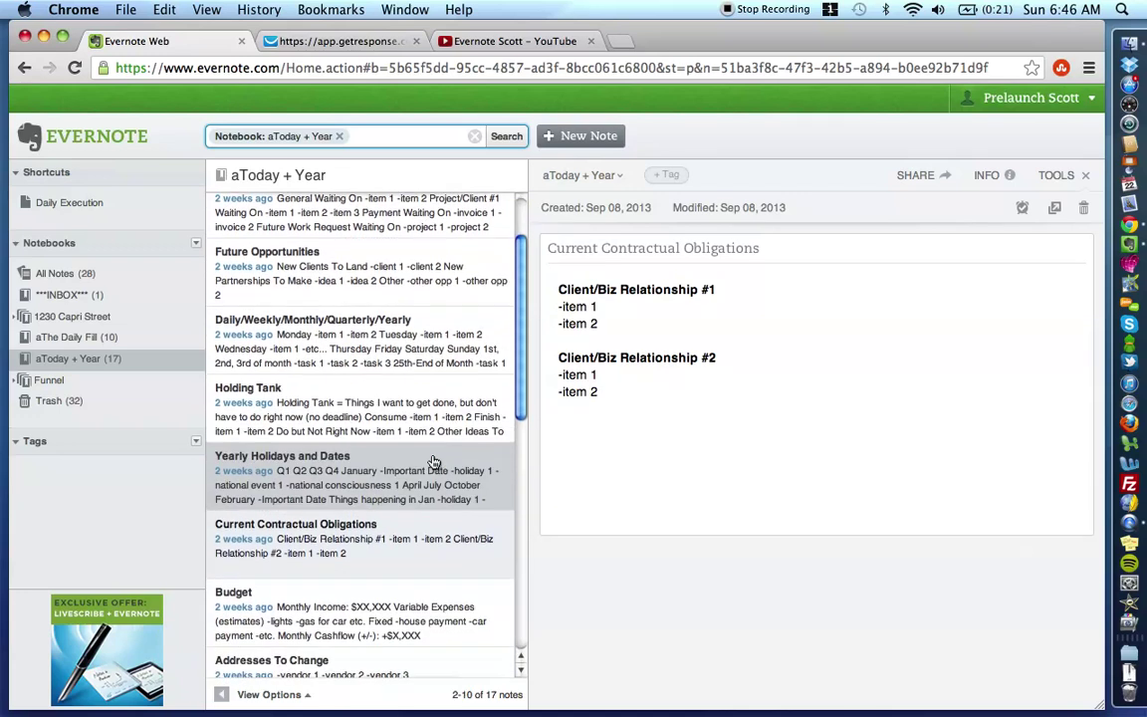
Step: Open the Budget note and scroll through its income, expenses and cashflow sections
scroll(435, 468, "up", 2)
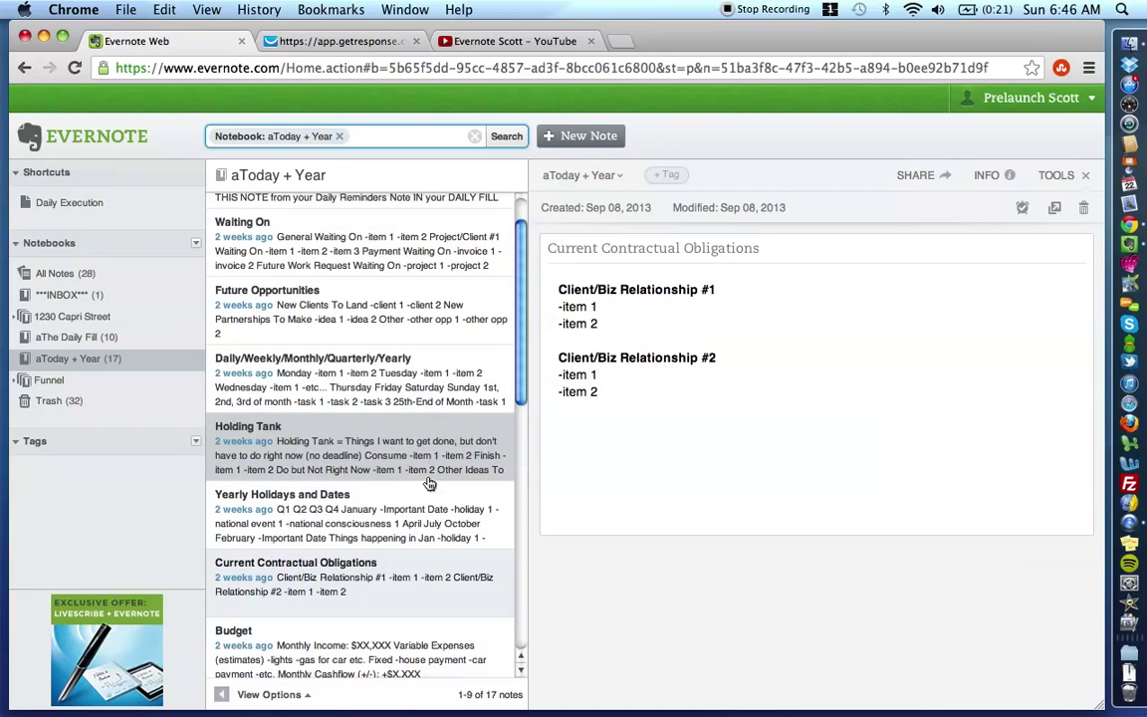
left_click(370, 633)
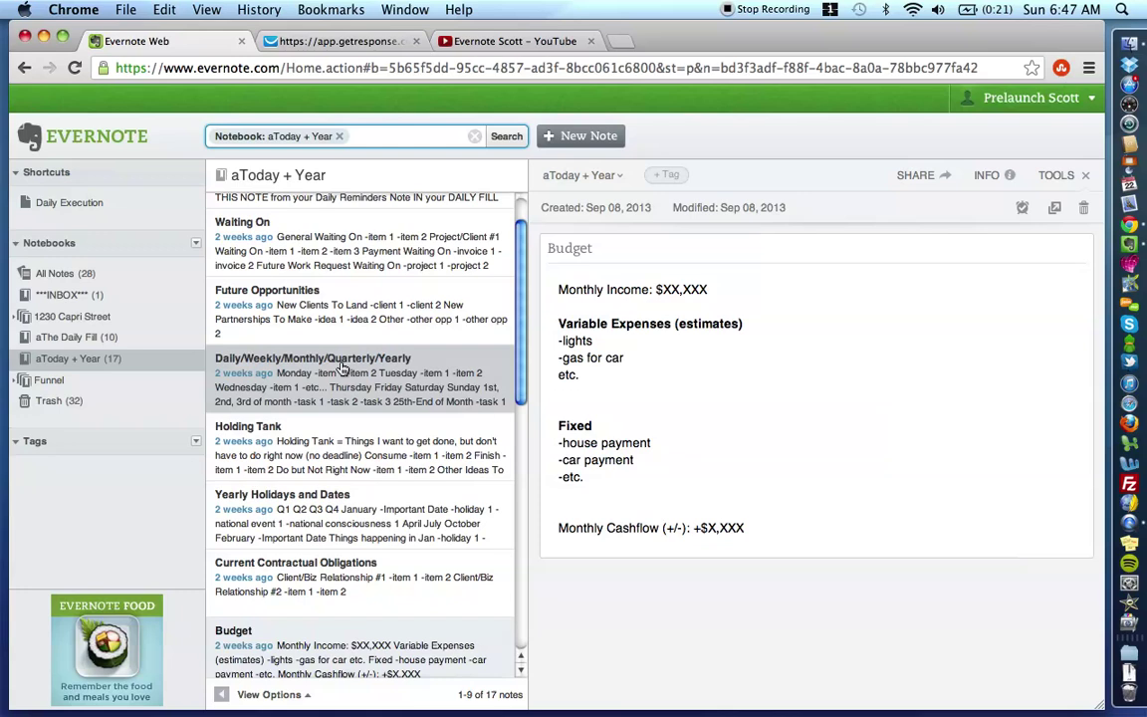
scroll(379, 548, "down", 2)
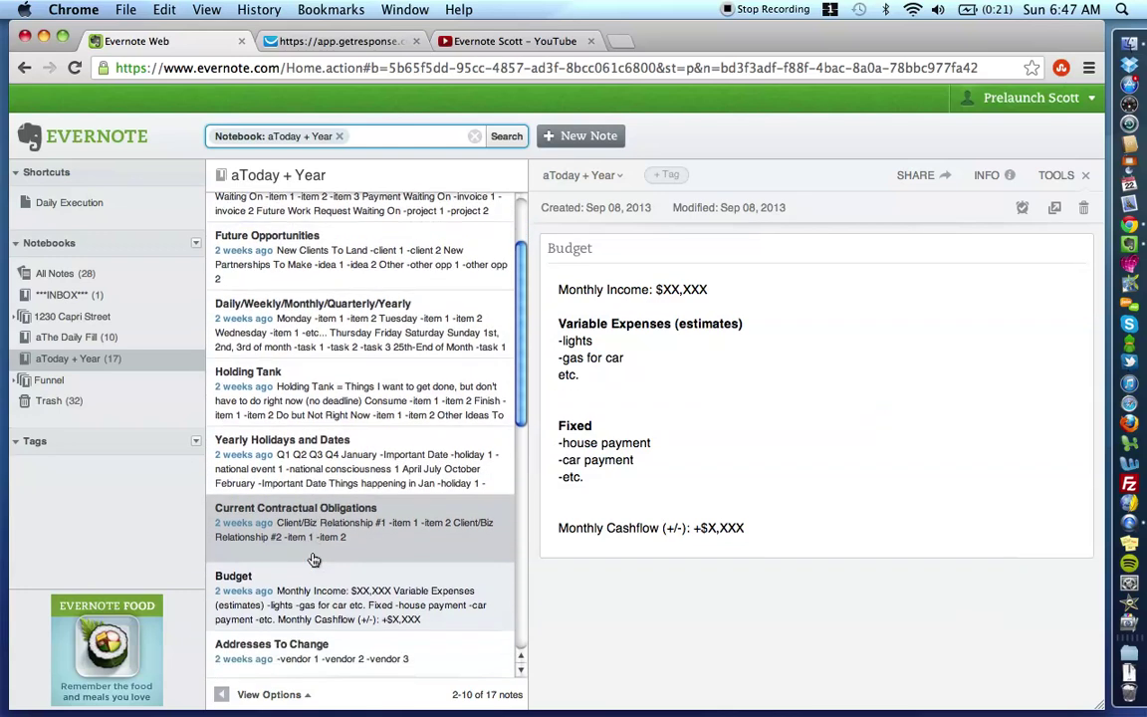
Step: Open Addresses To Change to show the vendor 1, vendor 2 and vendor 3 entries
left_click(326, 612)
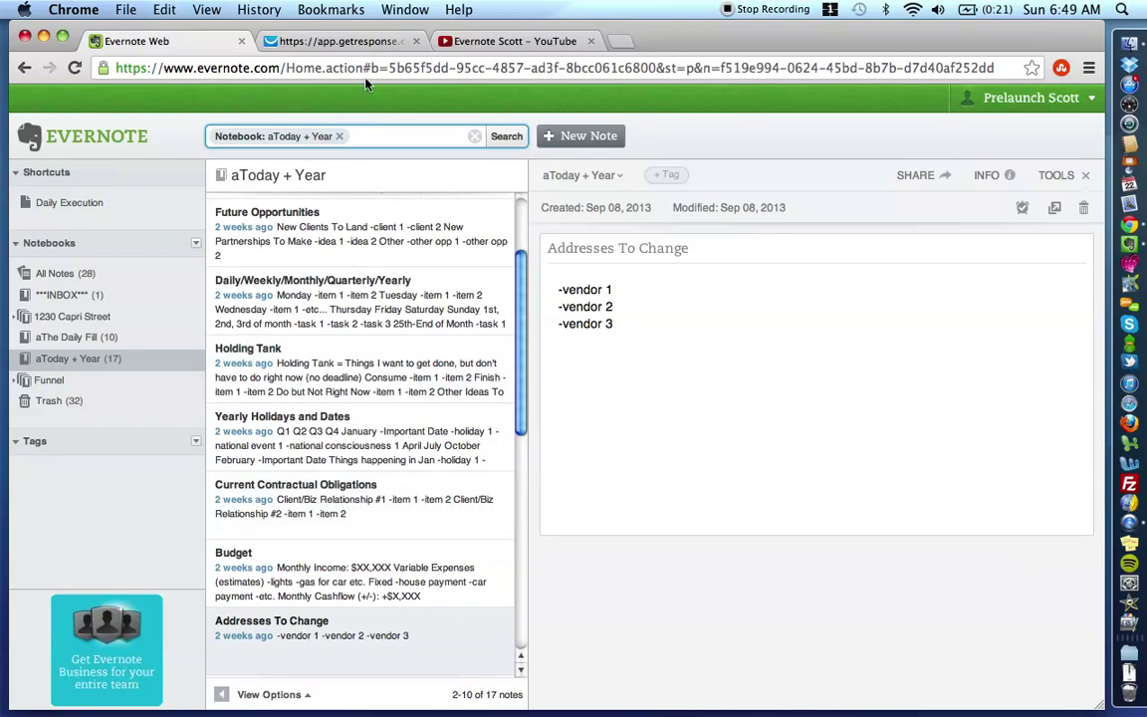
Step: Switch to the getresponse tab showing the scottbradley.name/evernotetips name-and-email signup form
left_click(347, 41)
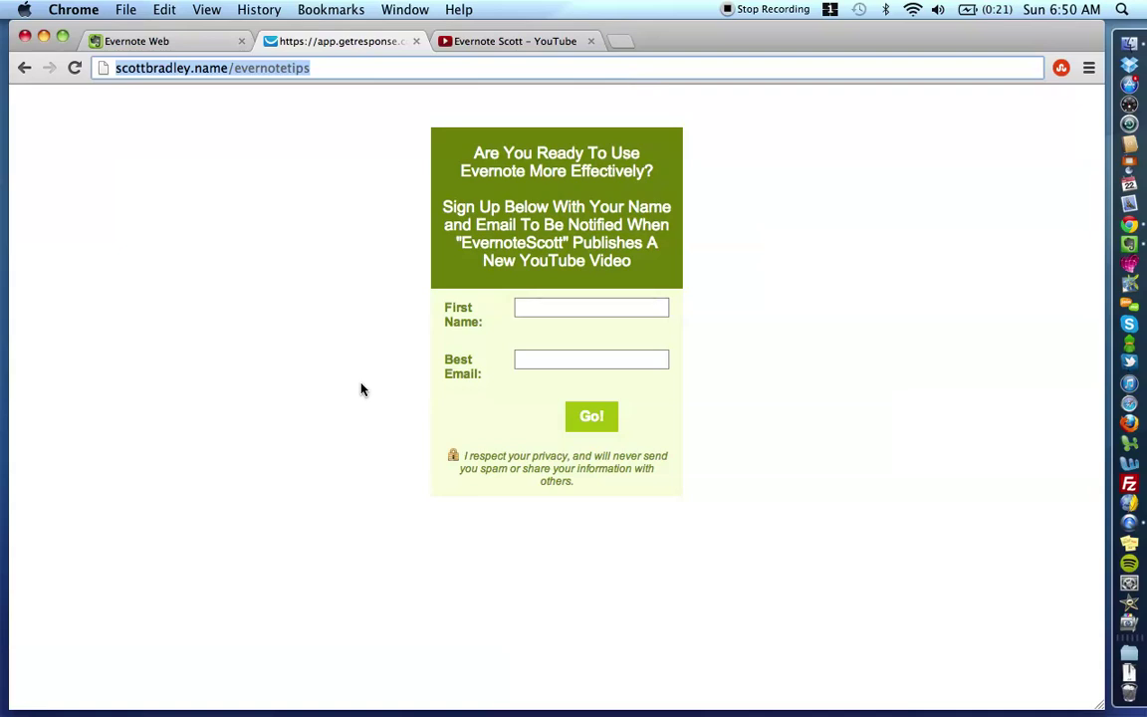
Step: Switch to the Evernote Scott YouTube tab, go to the channel home, and scroll its uploads
left_click(524, 44)
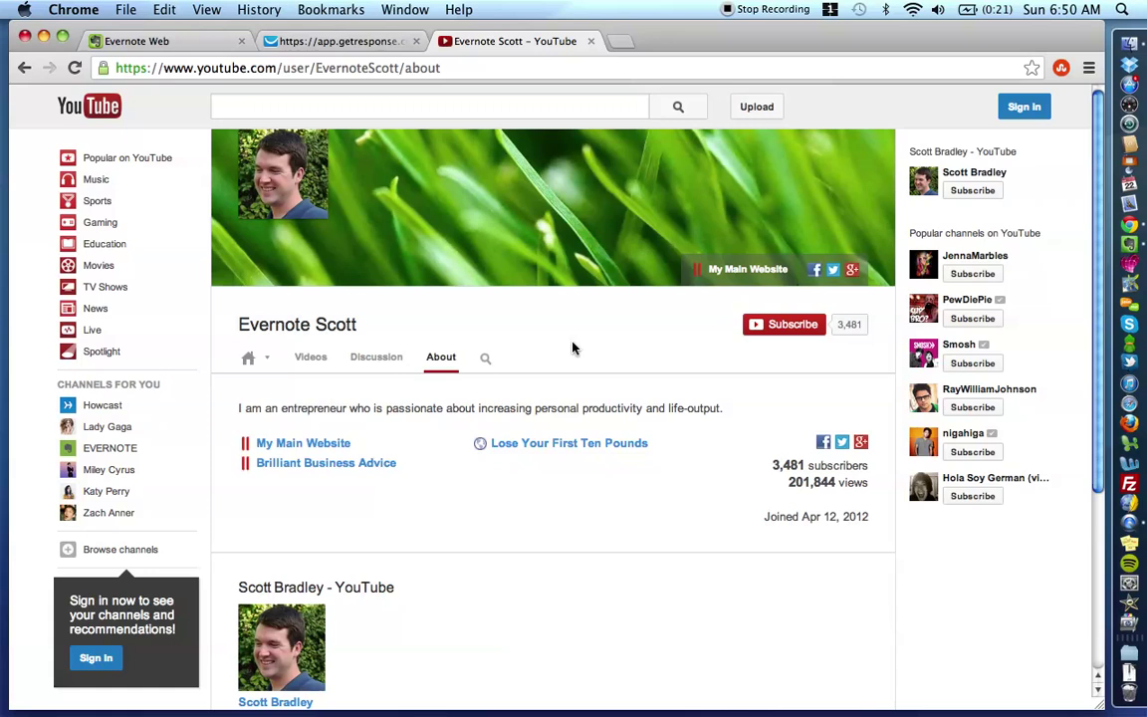
left_click(248, 359)
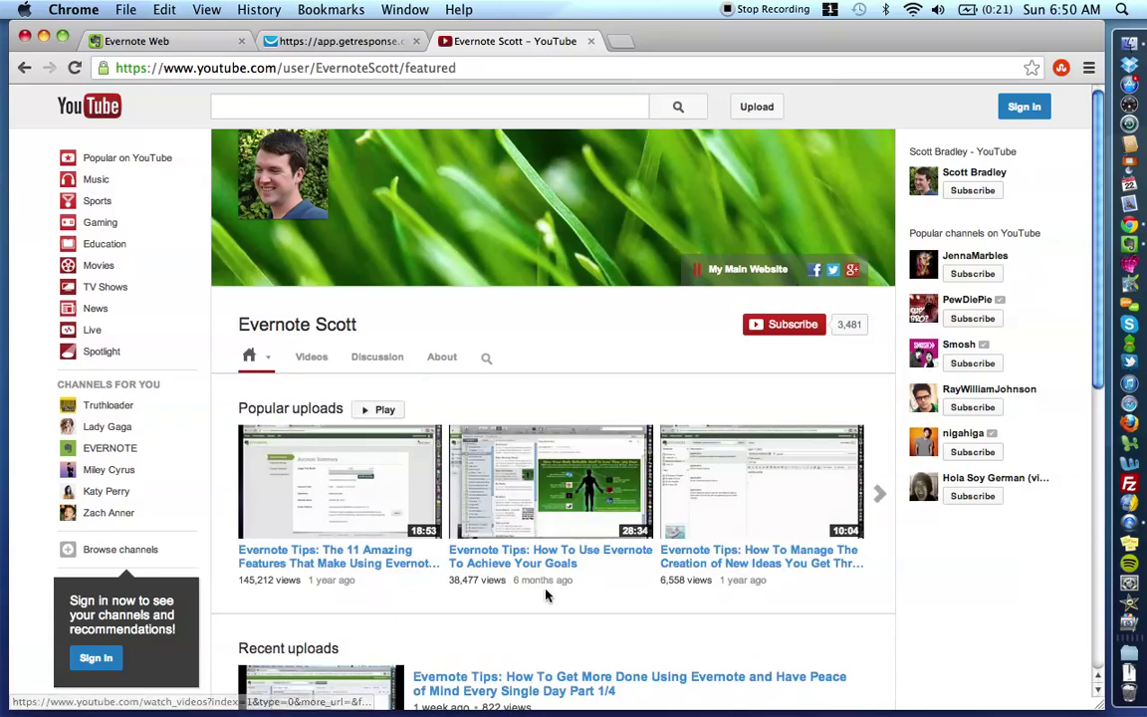
scroll(474, 520, "down", 3)
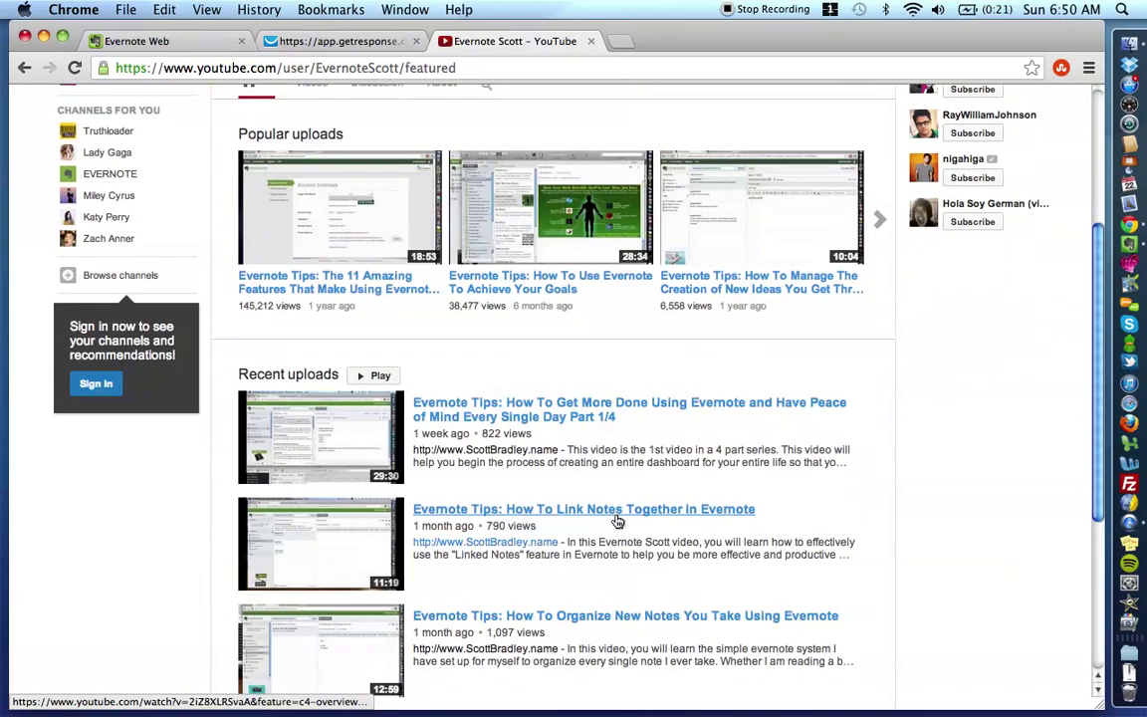
scroll(461, 389, "down", 5)
scroll(498, 389, "down", 2)
scroll(468, 383, "up", 4)
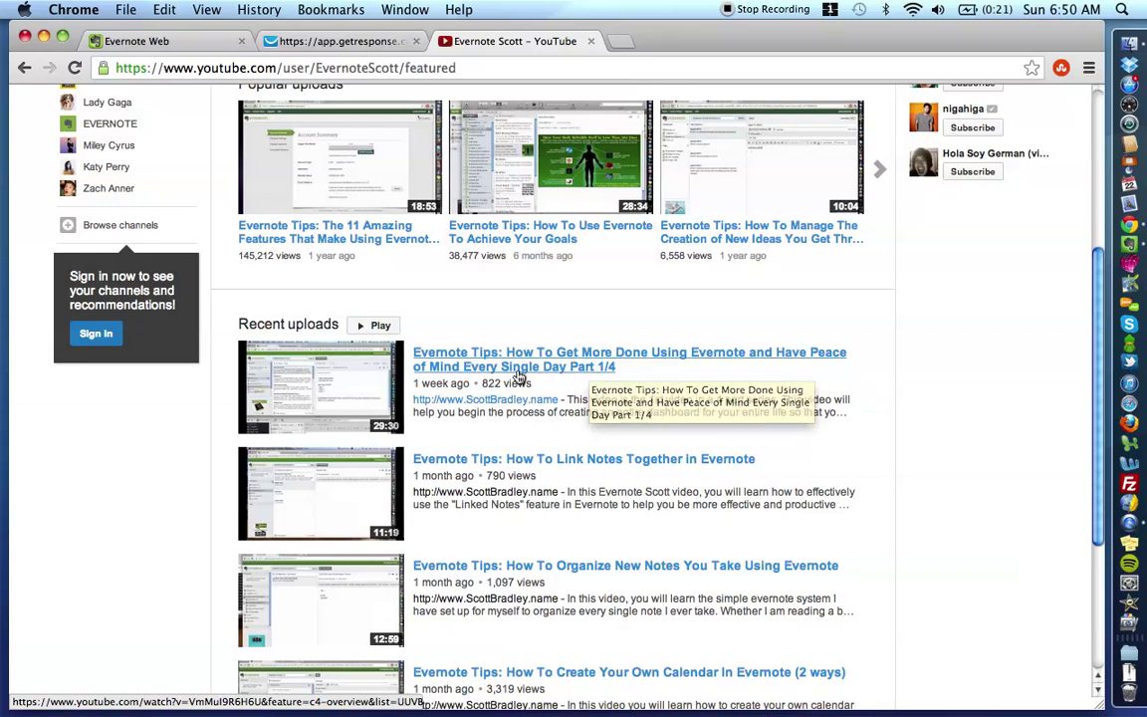
scroll(541, 418, "up", 5)
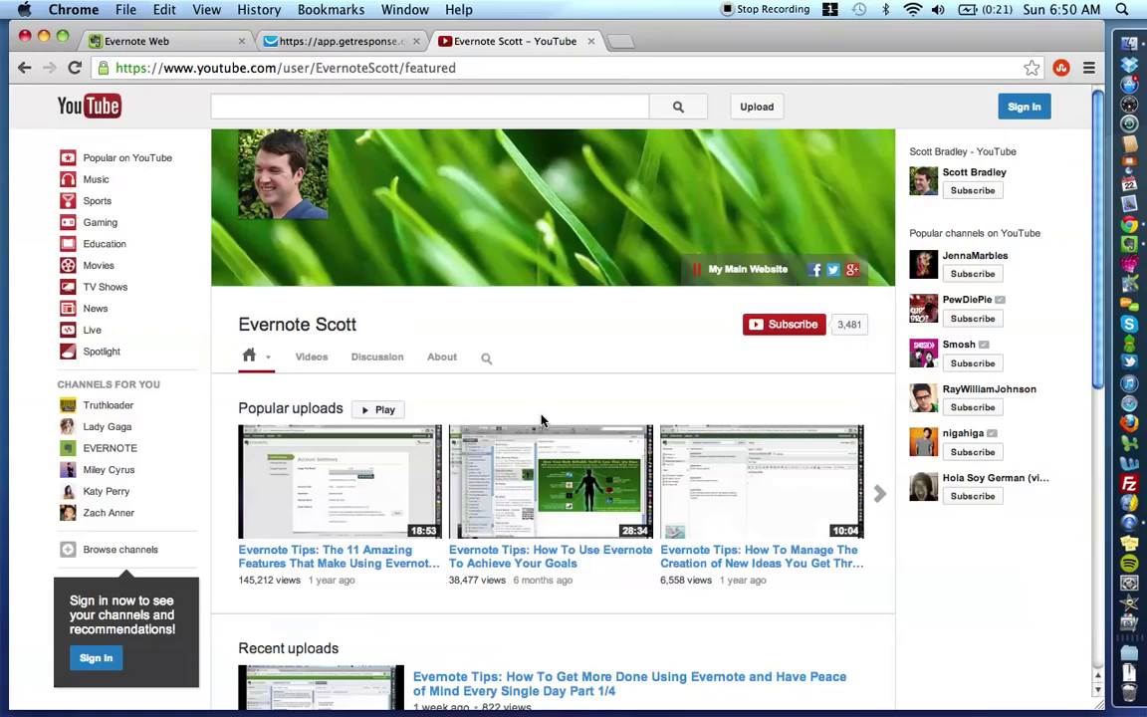
Step: Open the Evernote Scott channel's About page with the Brilliant Business Advice link
left_click(441, 357)
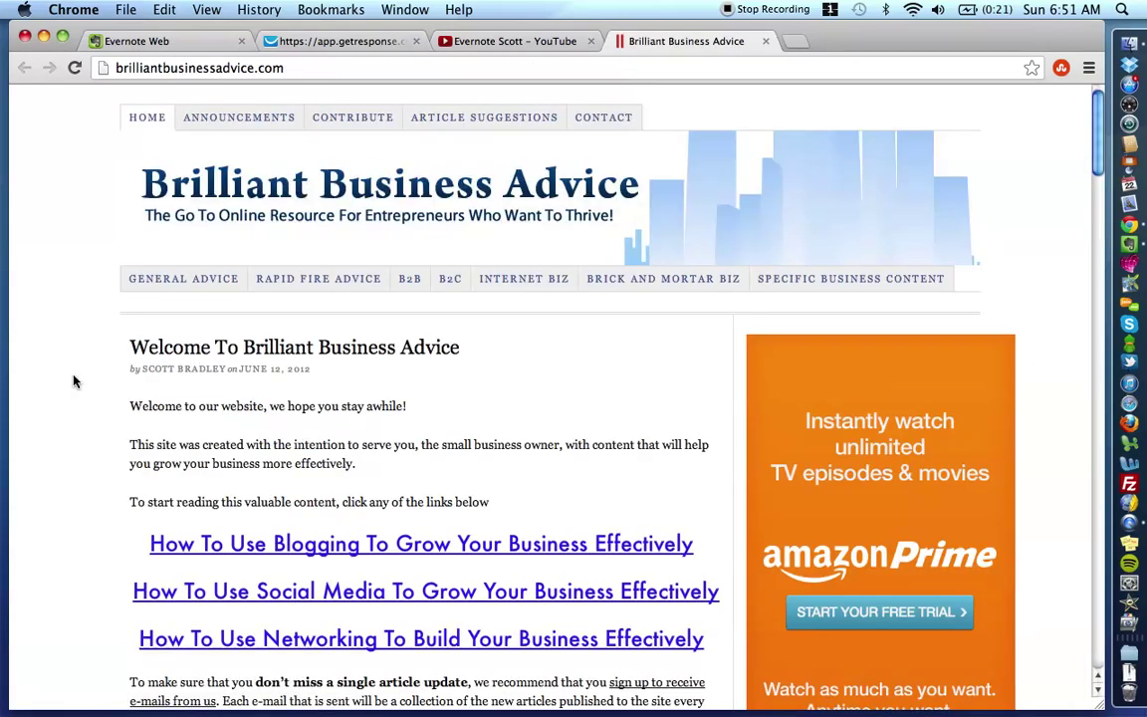
Step: Scroll through the brilliantbusinessadvice.com homepage's welcome article and its three article links
scroll(73, 381, "down", 1)
scroll(72, 381, "down", 5)
scroll(73, 381, "down", 3)
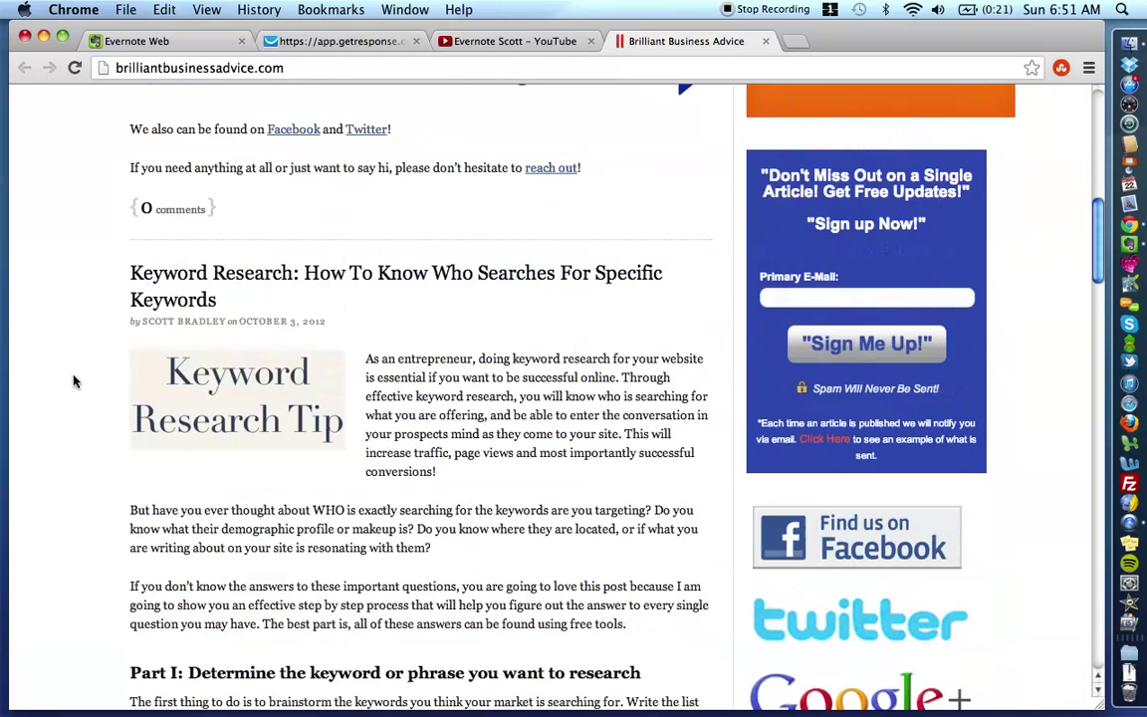
scroll(73, 381, "down", 1)
scroll(73, 381, "up", 10)
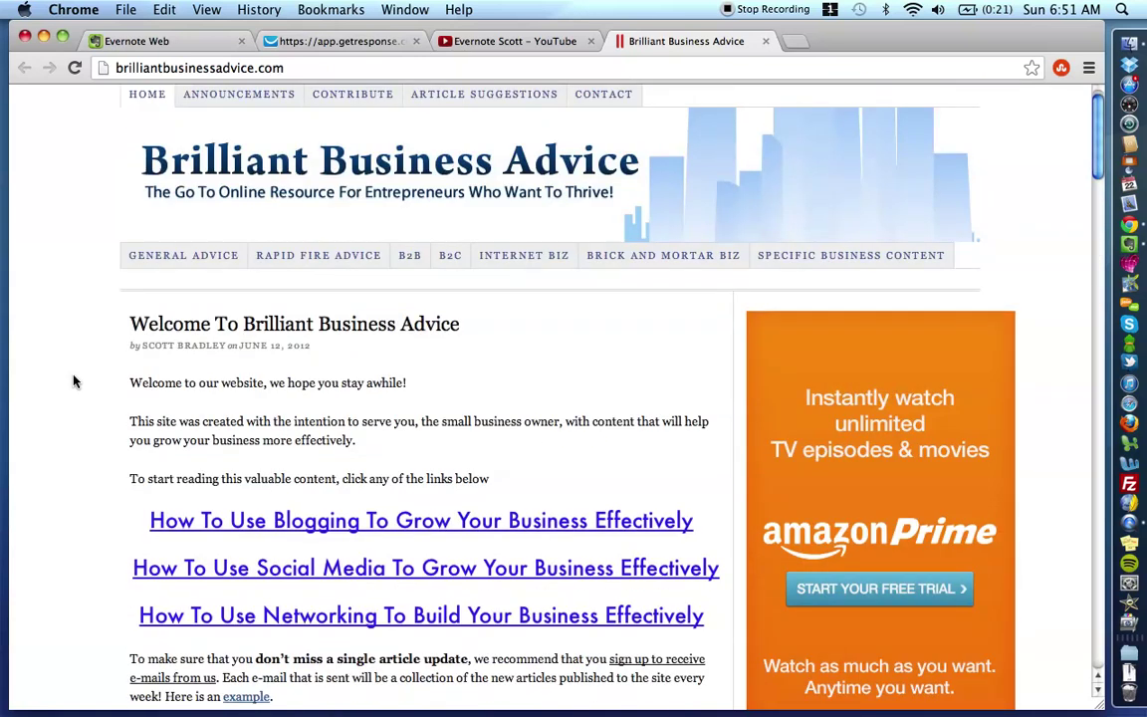
scroll(72, 381, "down", 5)
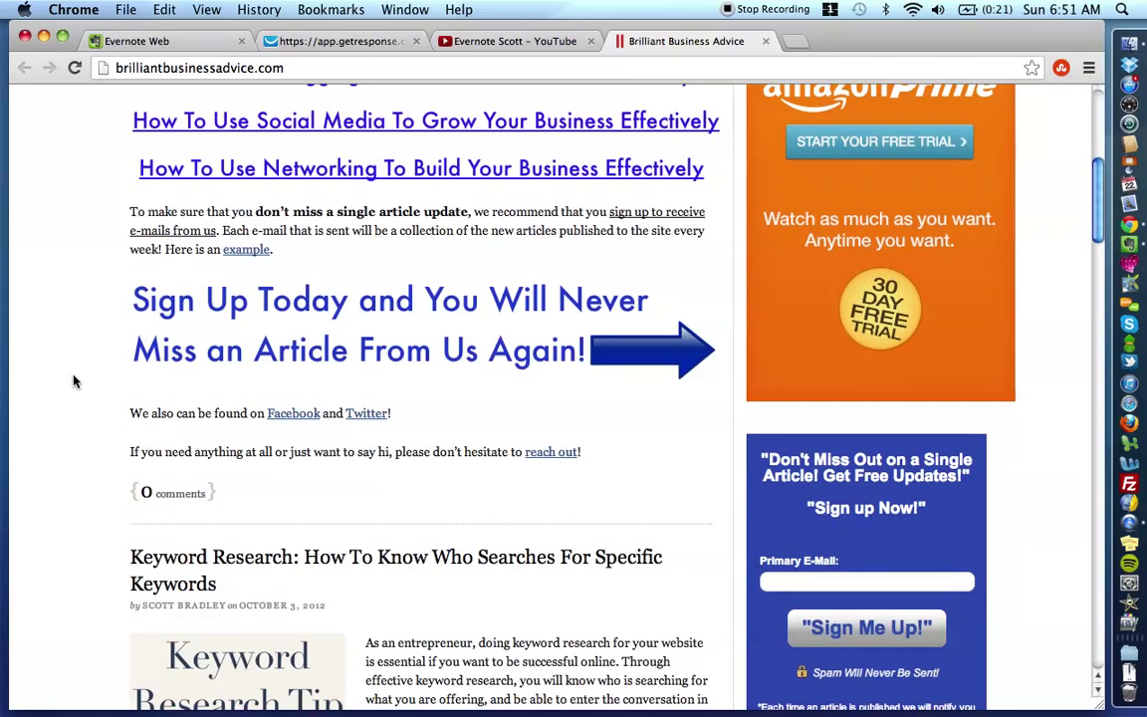
scroll(73, 382, "down", 2)
scroll(73, 381, "up", 10)
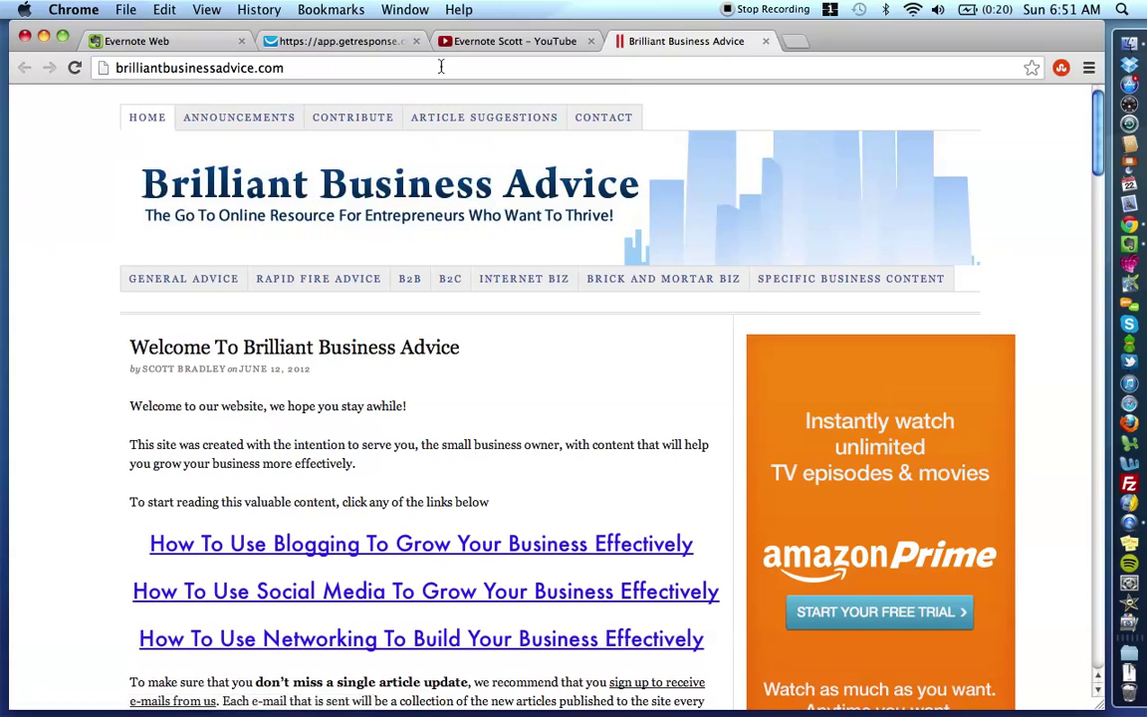
Step: Open the 'Lose Your First Ten Pounds' link from the Evernote Scott channel's About tab
left_click(527, 41)
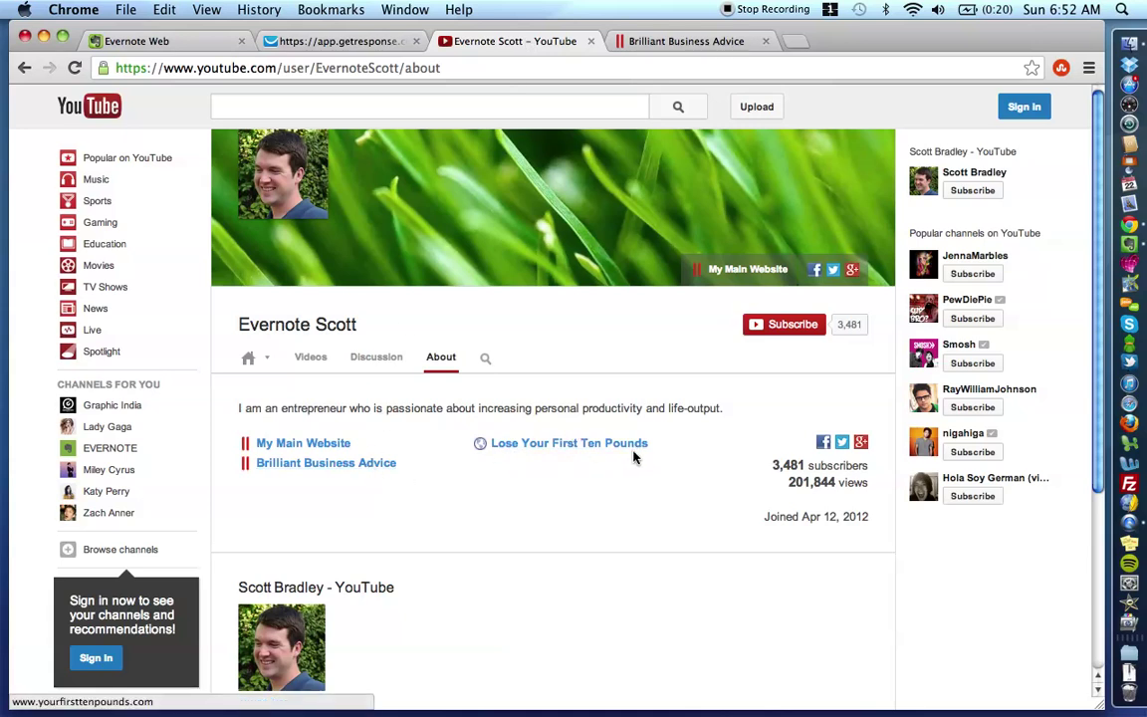
left_click(569, 444)
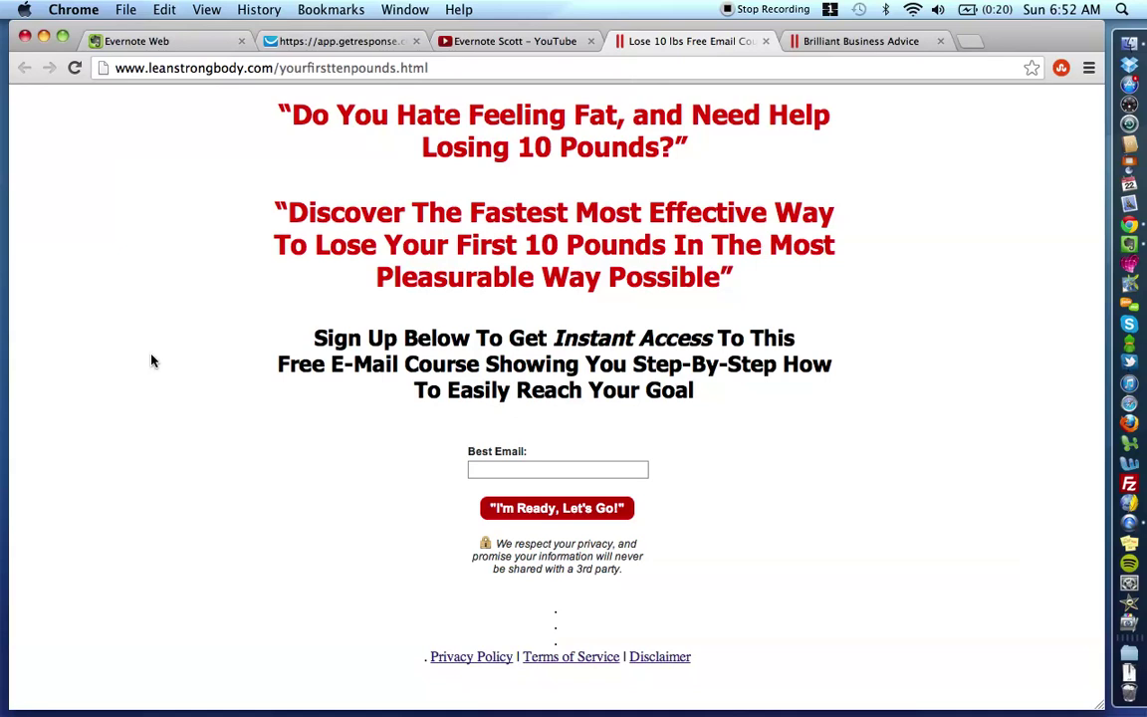
Step: Return from the leanstrongbody.com email course page to the Evernote Scott channel's About page
left_click(503, 41)
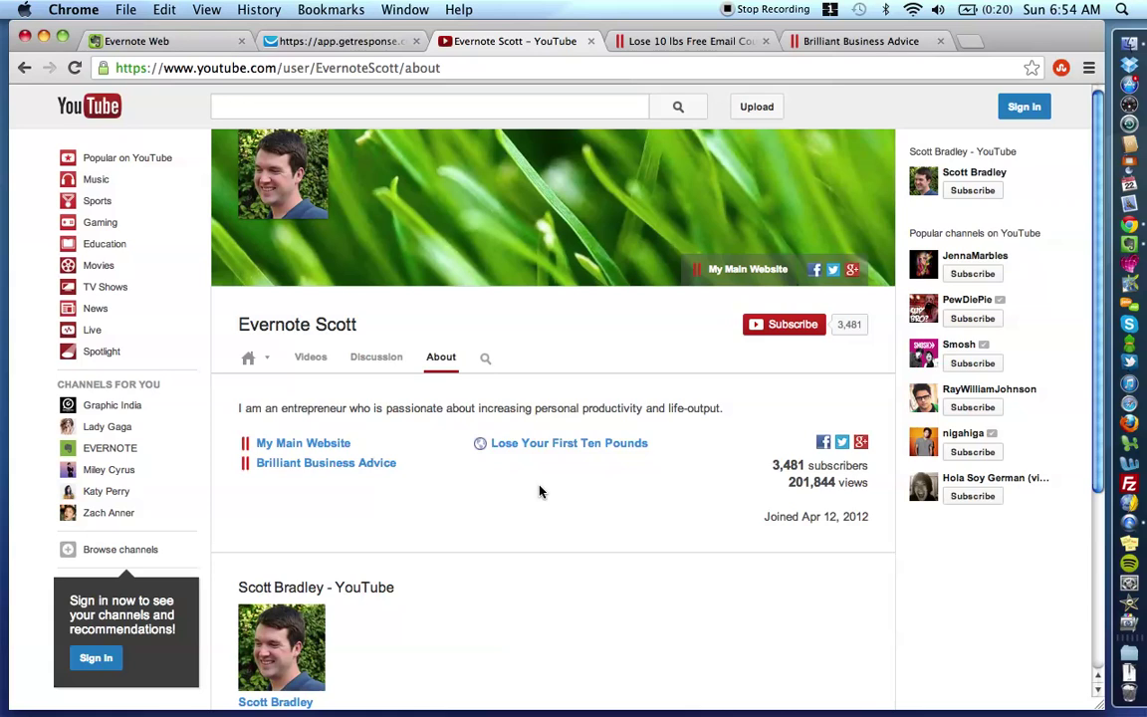
Step: Switch between the getresponse signup tab and the YouTube About page, ending on the signup form
left_click(324, 44)
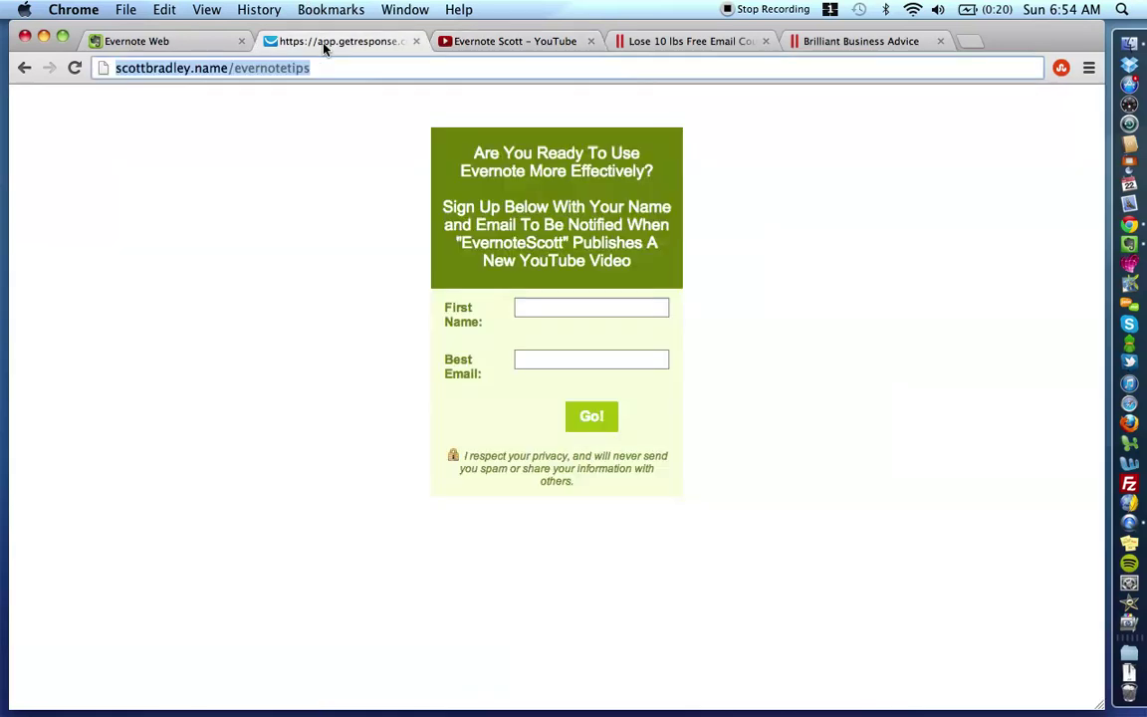
left_click(520, 42)
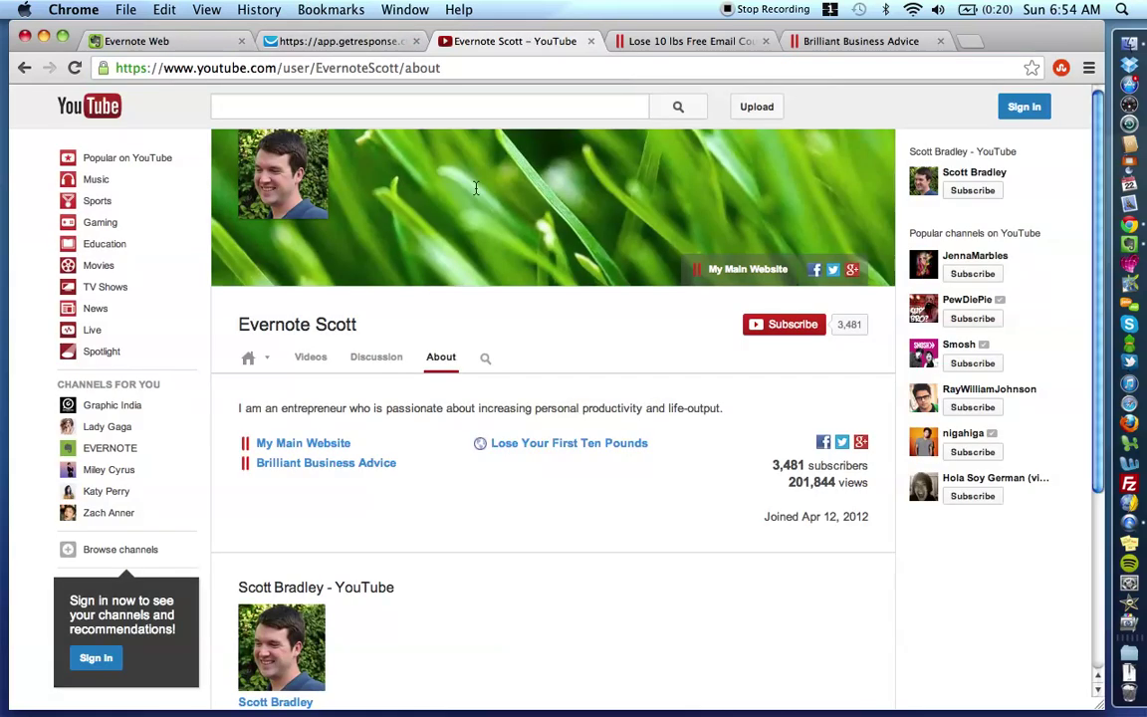
left_click(324, 44)
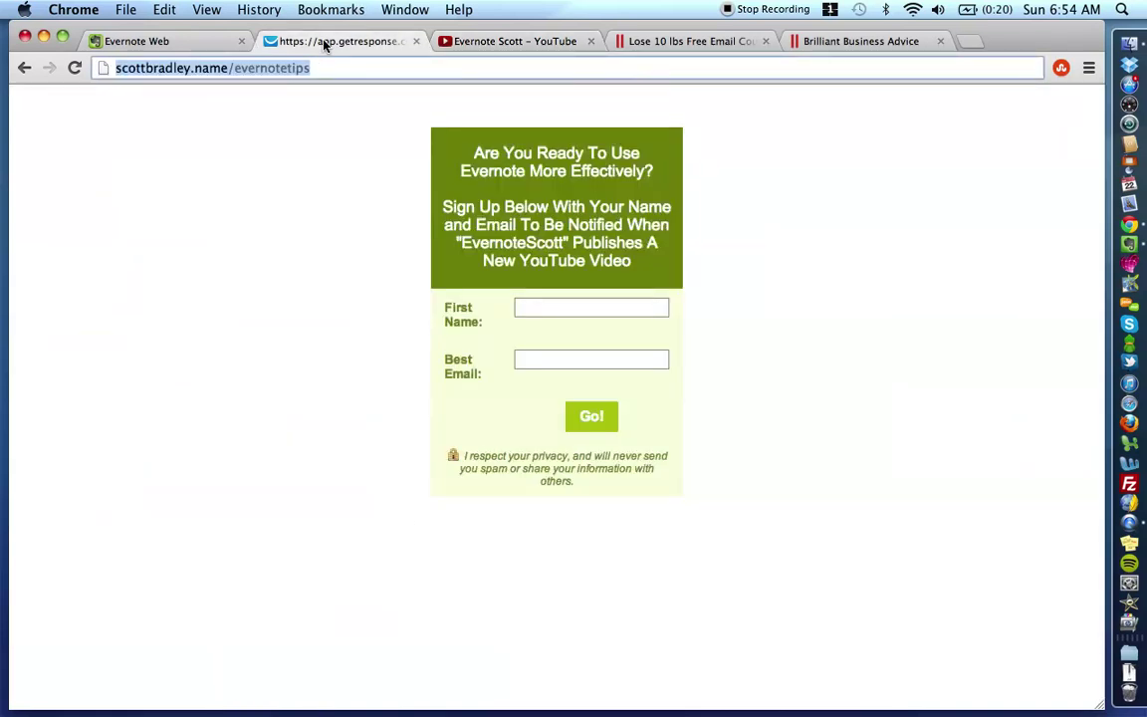